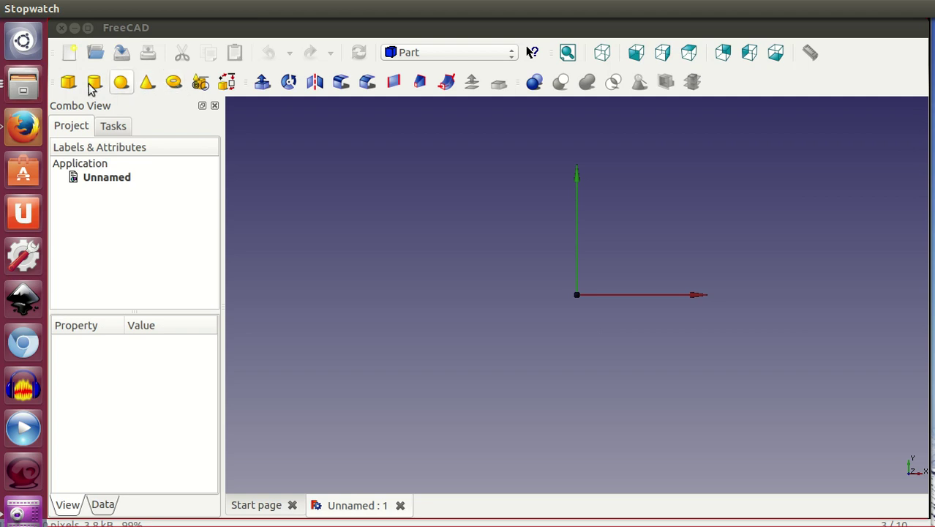
- Add a torus primitive to the empty document and switch to the isometric view
click(173, 83)
click(602, 55)
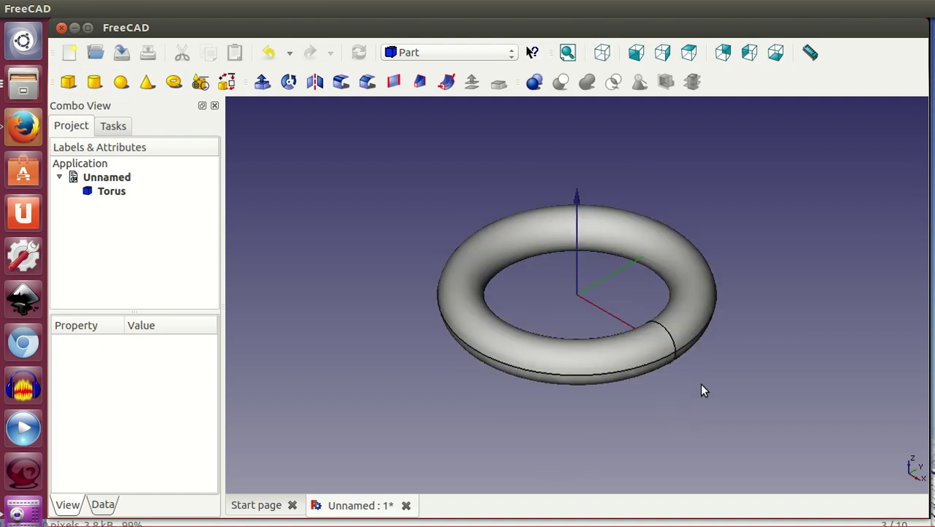
- Set the torus Radius1 to 14,10 in its Data properties
click(123, 194)
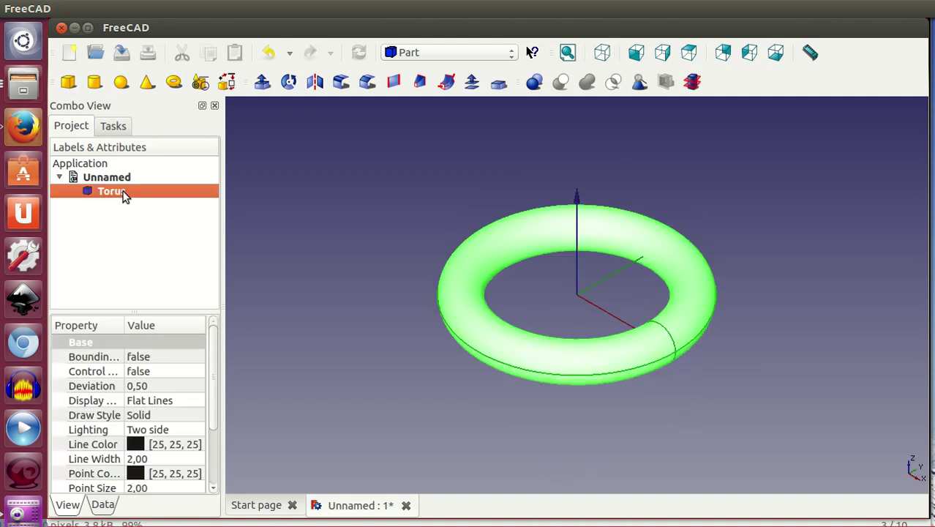
drag(223, 483, 256, 483)
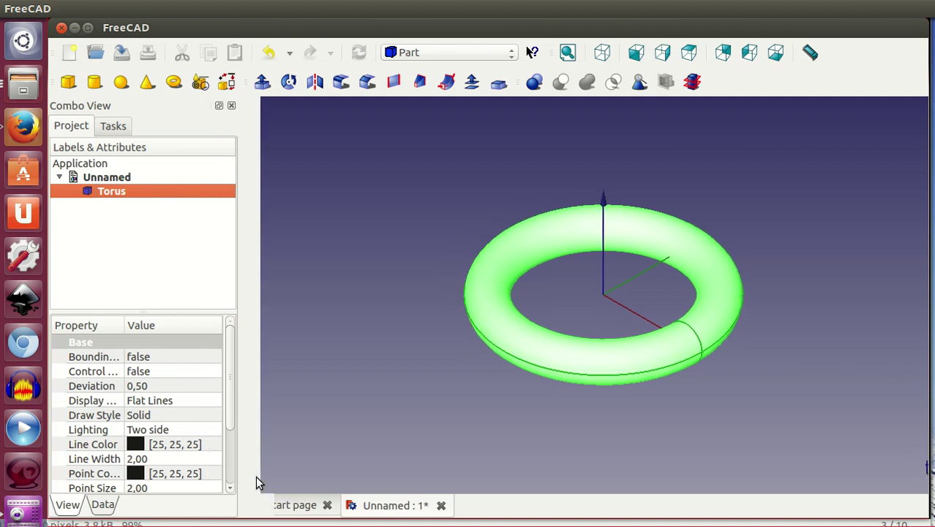
click(102, 504)
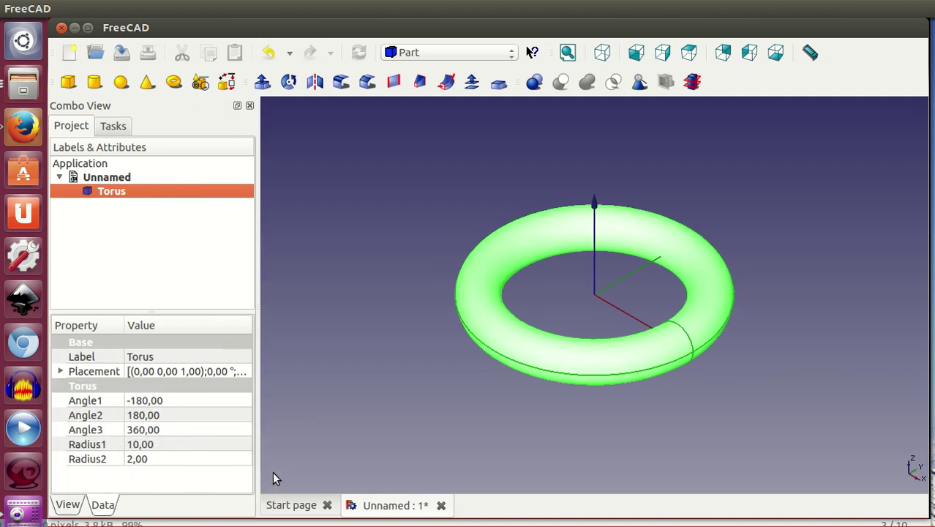
click(173, 446)
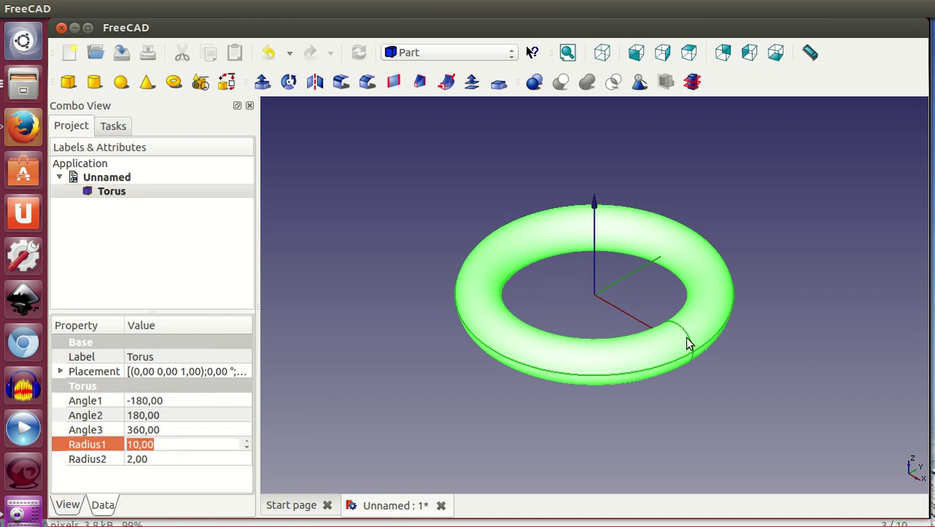
text(11,5)
key(Return)
scroll(183, 446, up, 1)
scroll(182, 447, up, 3)
scroll(183, 446, up, 2)
key(Return)
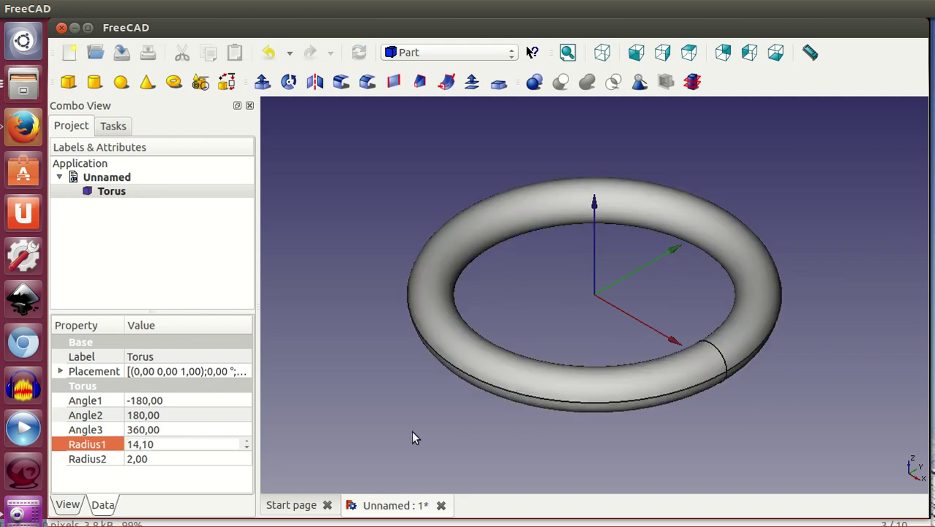
- Set the torus tube Radius2 to 4,00
click(173, 463)
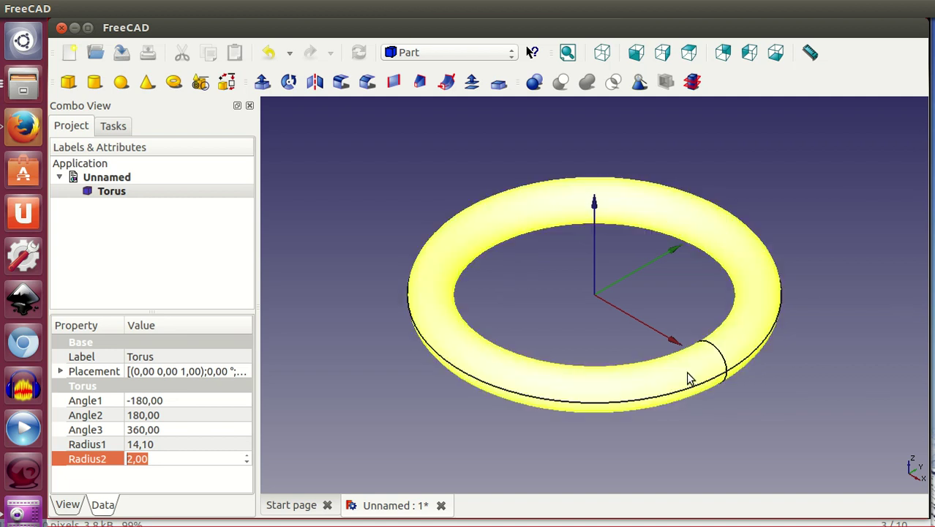
scroll(184, 459, up, 6)
scroll(184, 459, up, 6)
scroll(184, 460, up, 6)
scroll(183, 459, up, 6)
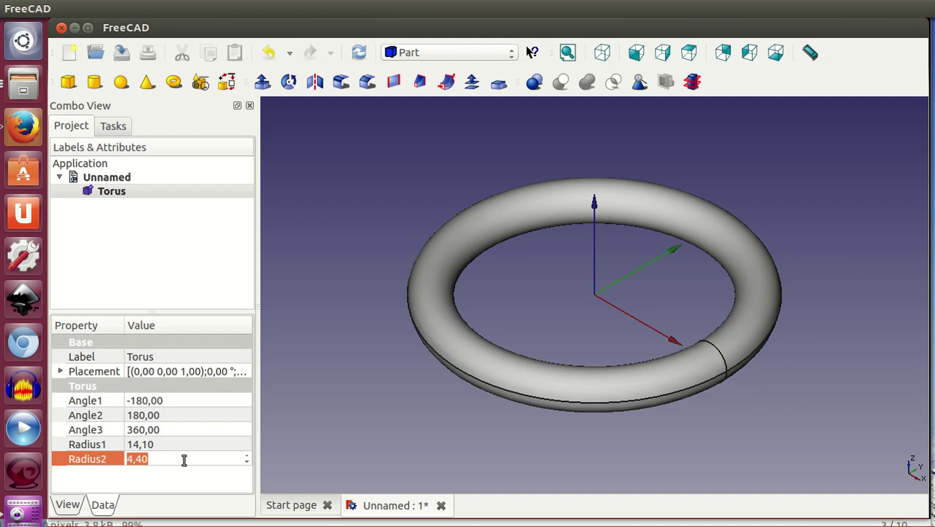
scroll(184, 459, down, 4)
text(4)
key(Return)
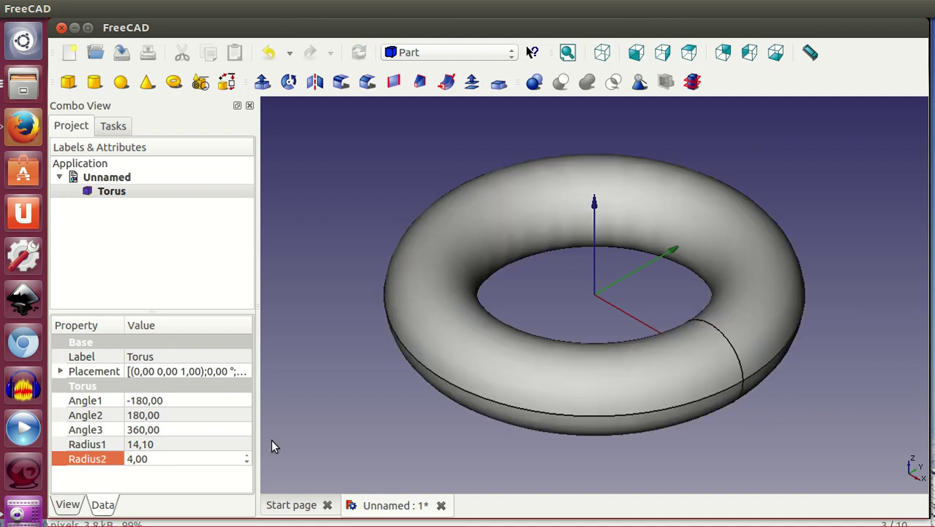
- Set the torus Angle3 to 270 and Angle1 to -90, leaving a C-shaped ring
click(167, 432)
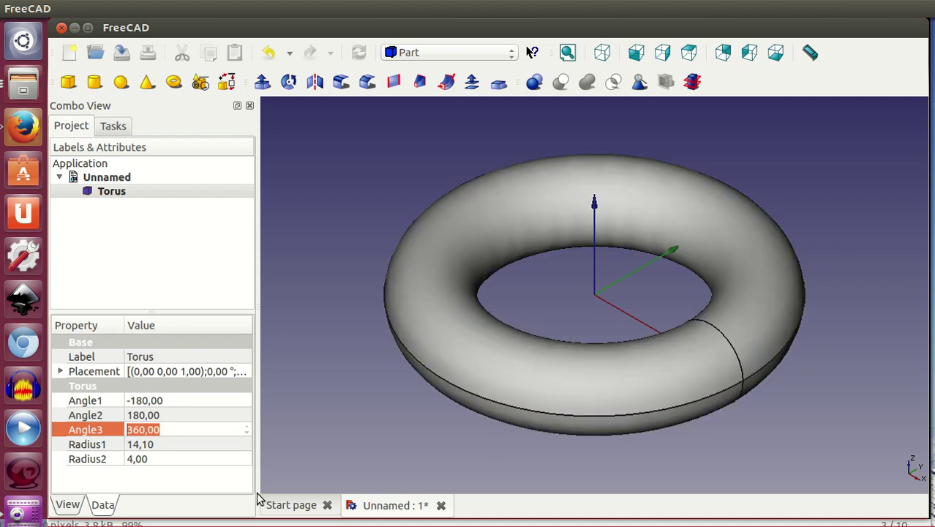
triple_click(193, 428)
text(270)
key(Return)
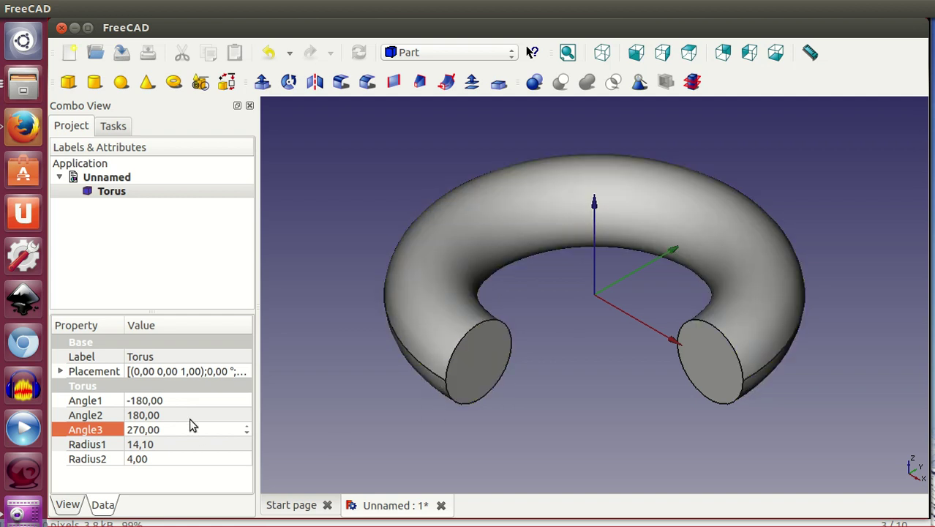
click(165, 400)
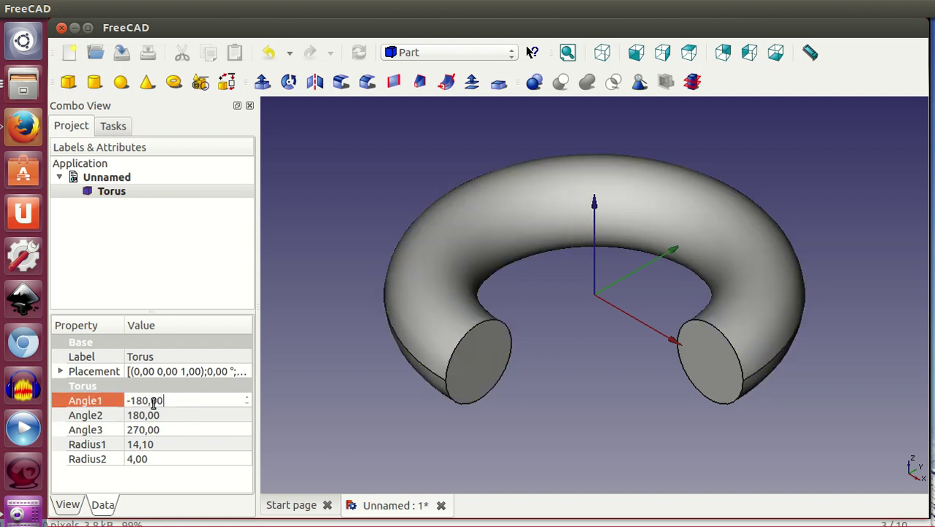
drag(132, 400, 162, 400)
text(90)
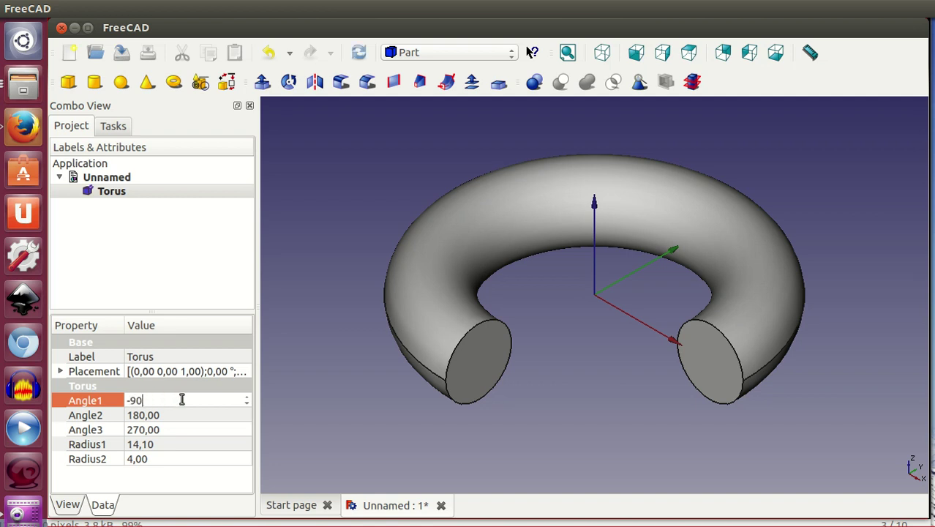
key(Return)
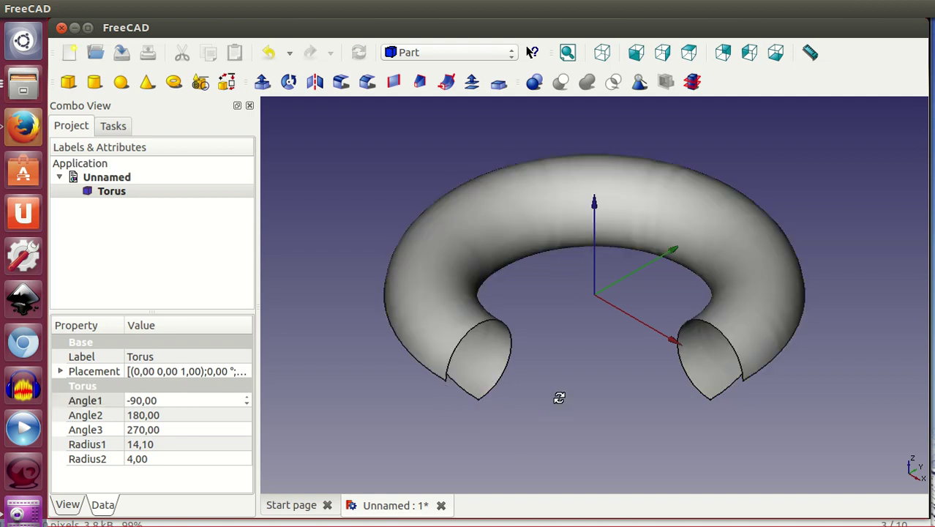
- Set the torus Angle2 to 90, turning it into an open shell
middle_drag(559, 397, 531, 376)
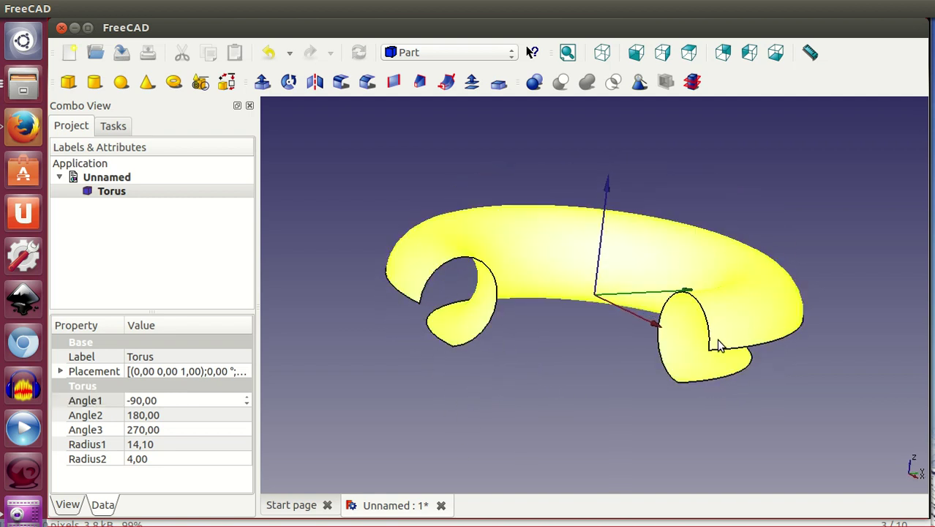
double_click(170, 415)
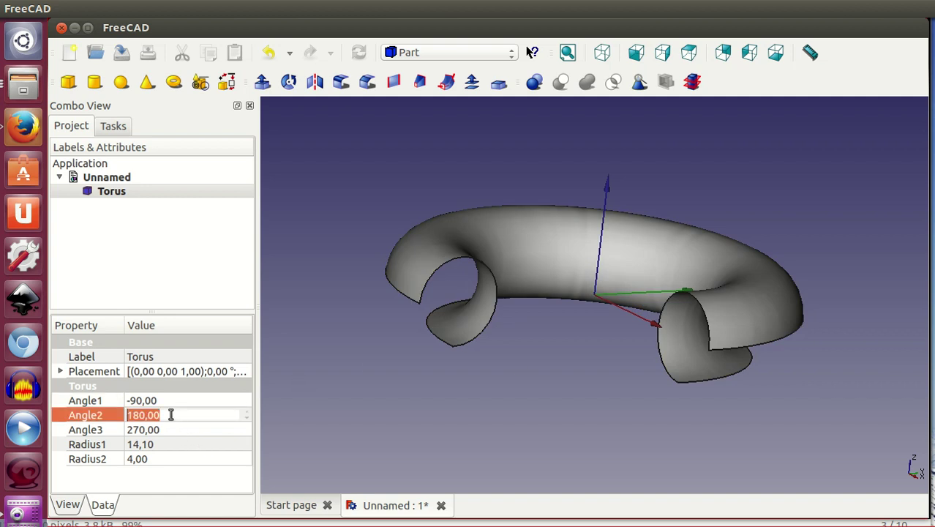
key(BackSpace)
key(BackSpace)
key(BackSpace)
key(BackSpace)
key(BackSpace)
text(90)
key(Return)
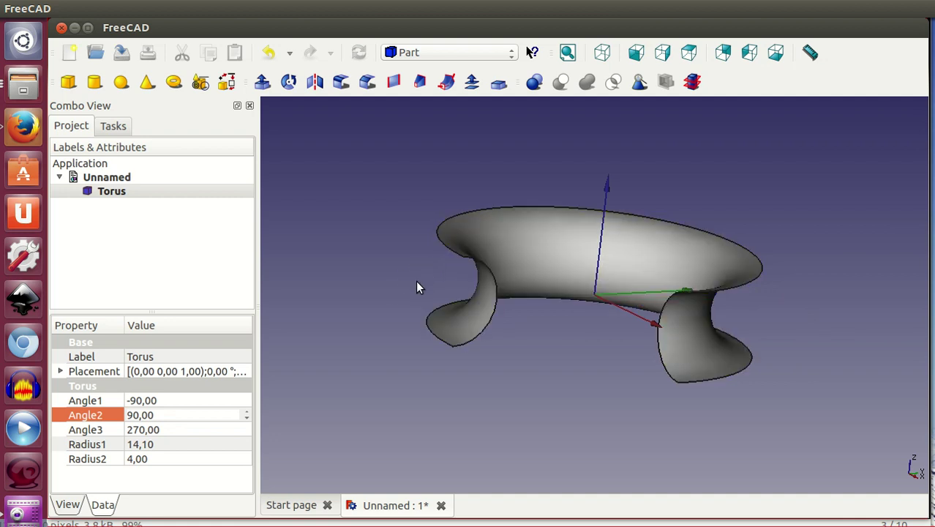
- Delete the torus from the document
mouse_move(567, 342)
middle_down()
mouse_move(637, 406)
mouse_move(646, 299)
mouse_move(647, 333)
middle_up()
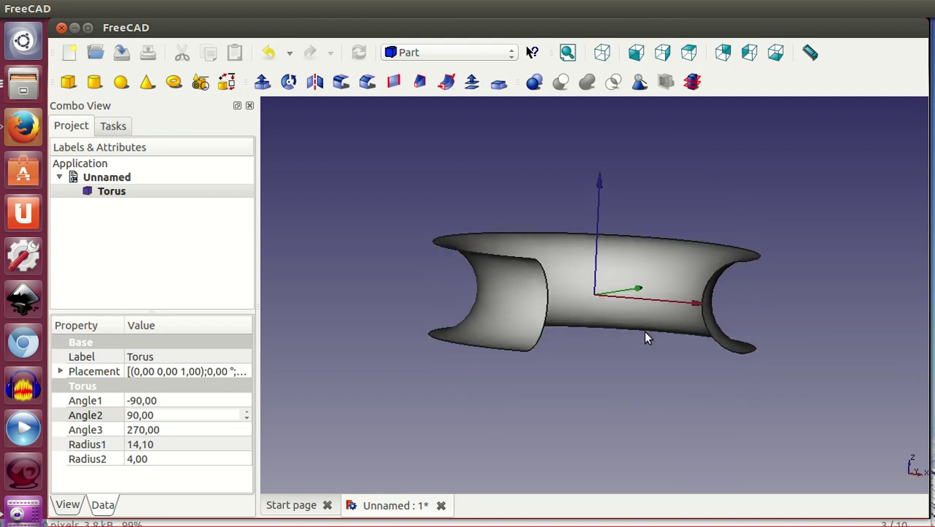
click(146, 197)
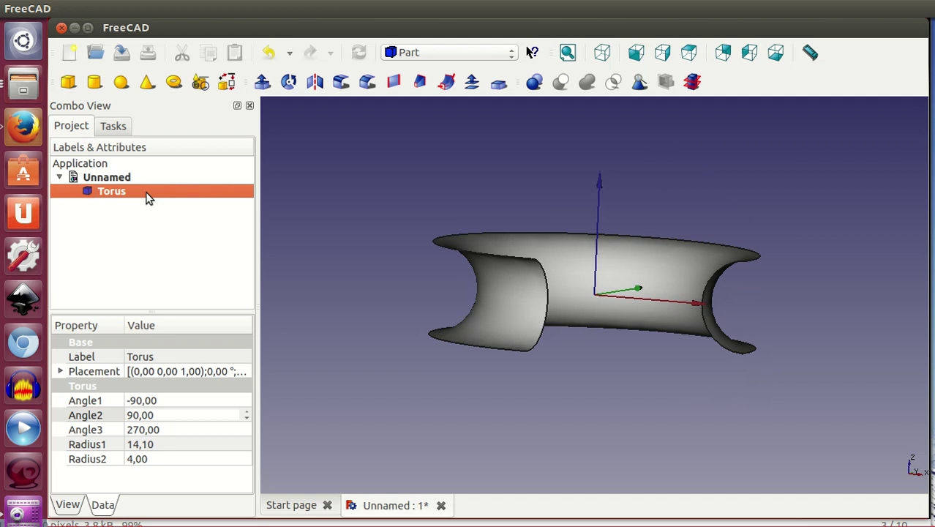
key(Delete)
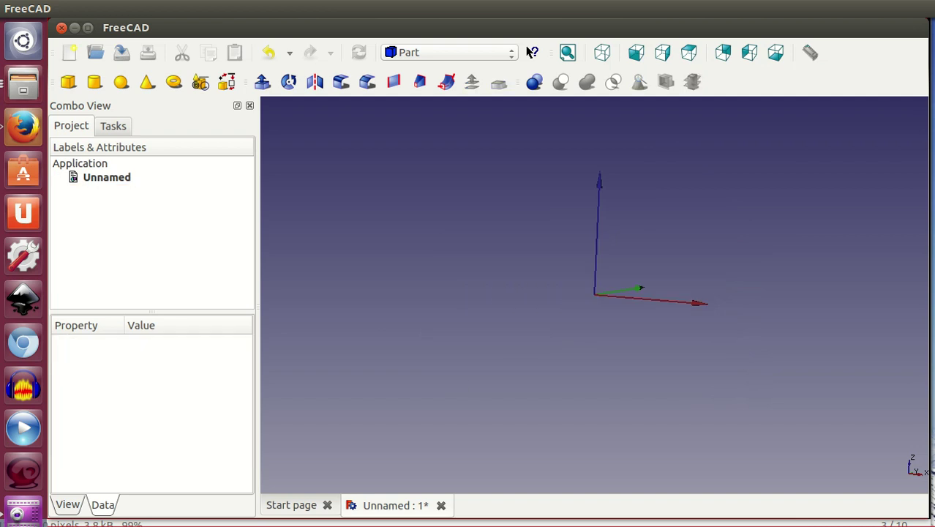
drag(571, 325, 535, 37)
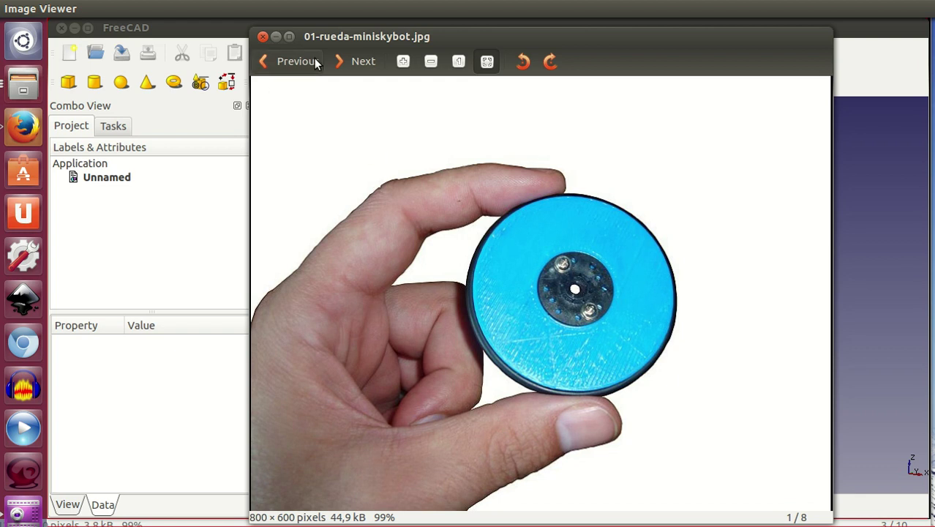
drag(346, 35, 929, 512)
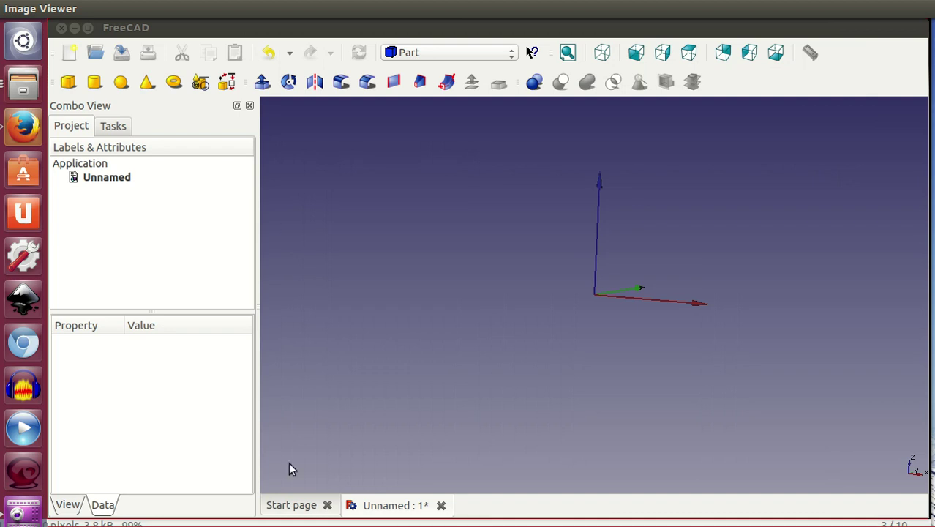
- Add a cylinder and rename it 'Rueda base'
click(94, 83)
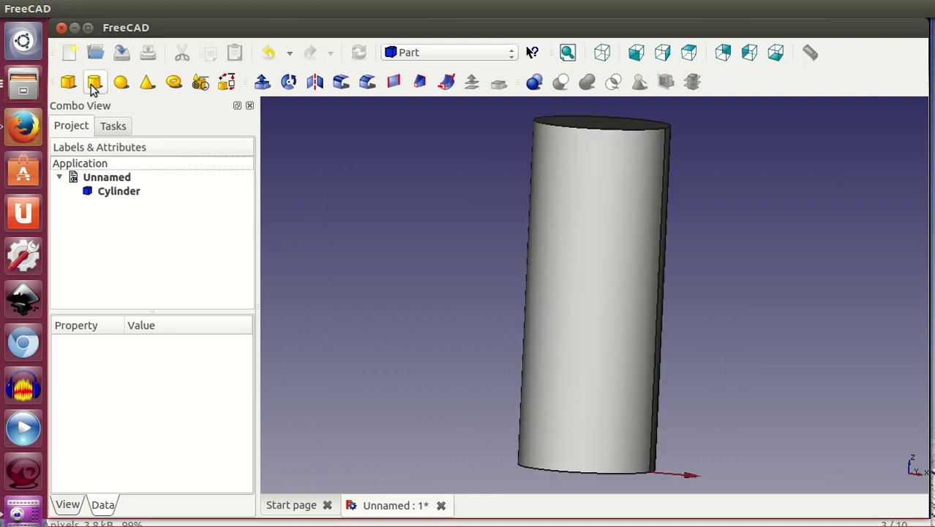
click(144, 190)
click(143, 190)
text(Rueda)
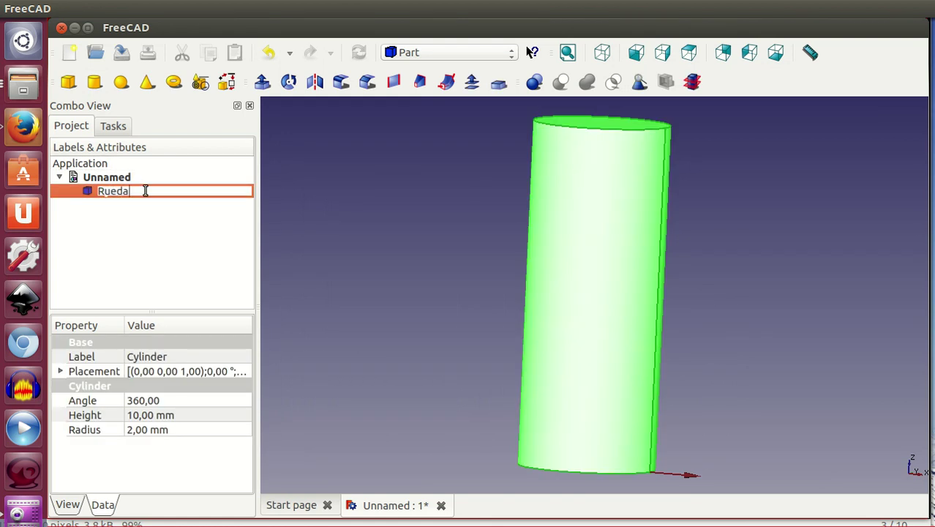
text( base)
key(Return)
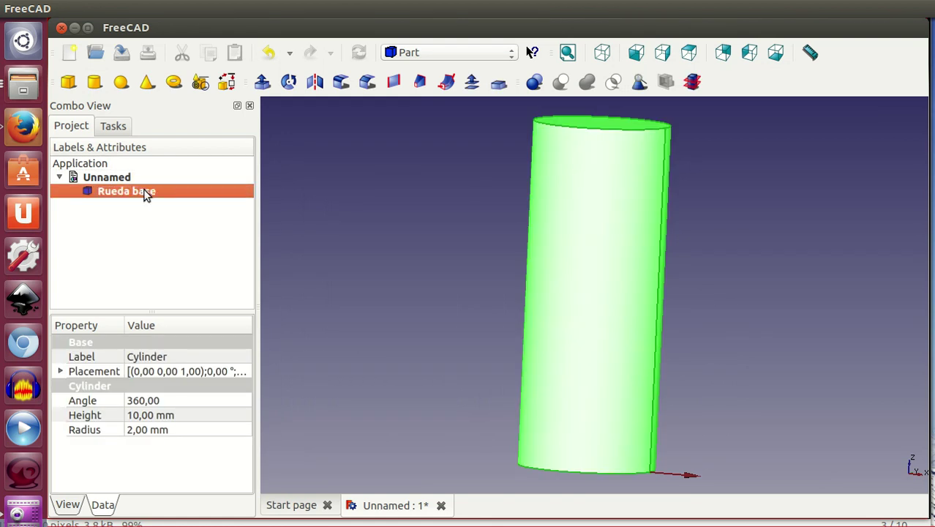
- Give Rueda base a 28 mm radius and 6 mm height, fitting it in view
click(143, 429)
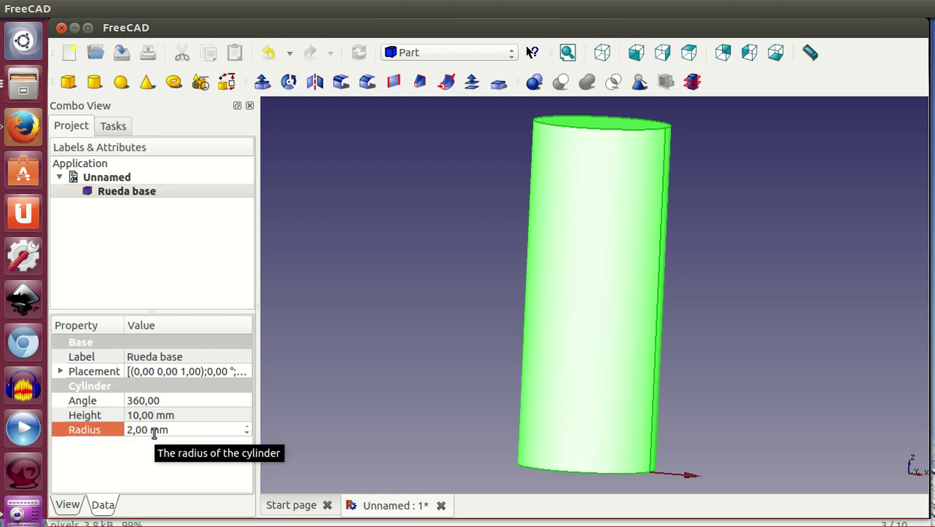
key(BackSpace)
text(28)
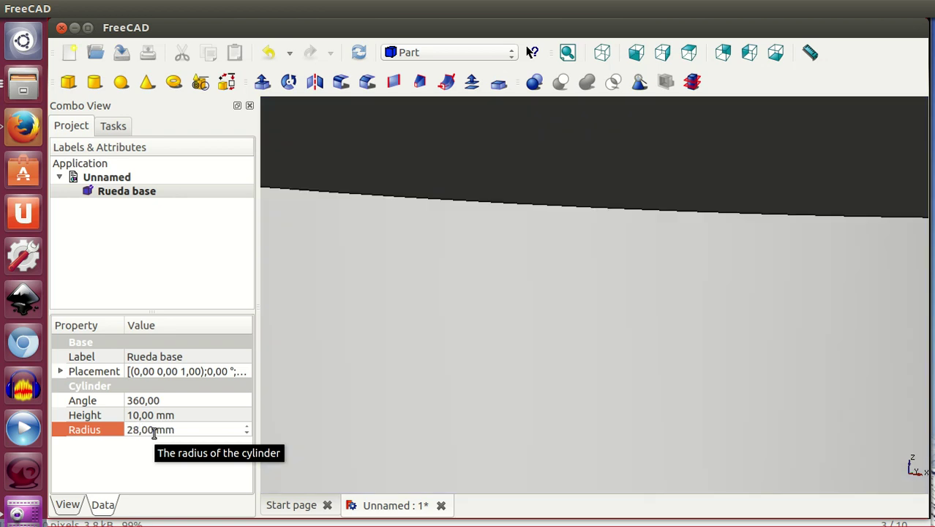
click(150, 415)
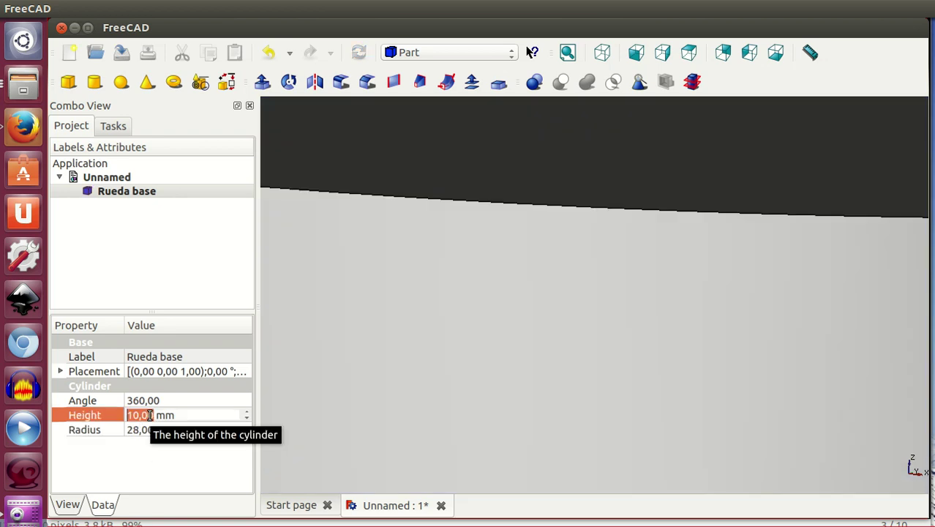
text(6)
key(Return)
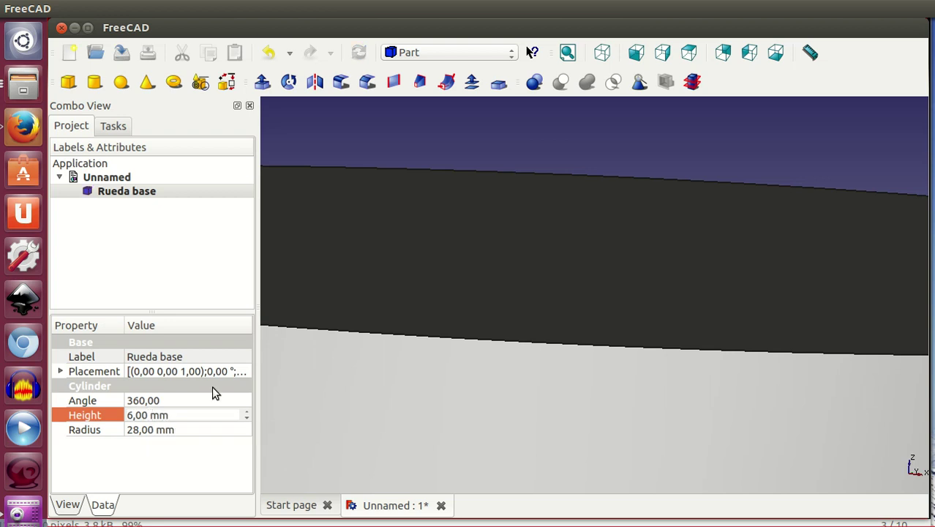
click(567, 52)
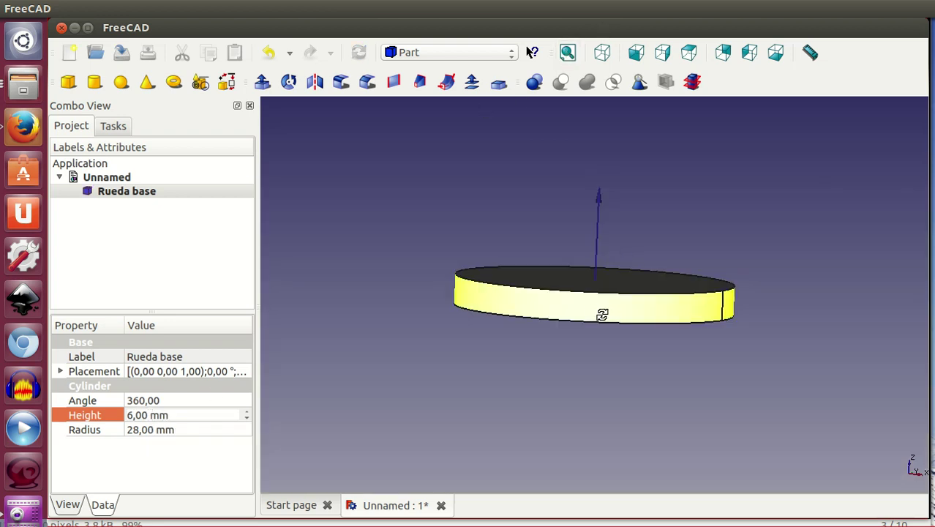
middle_drag(600, 313, 747, 203)
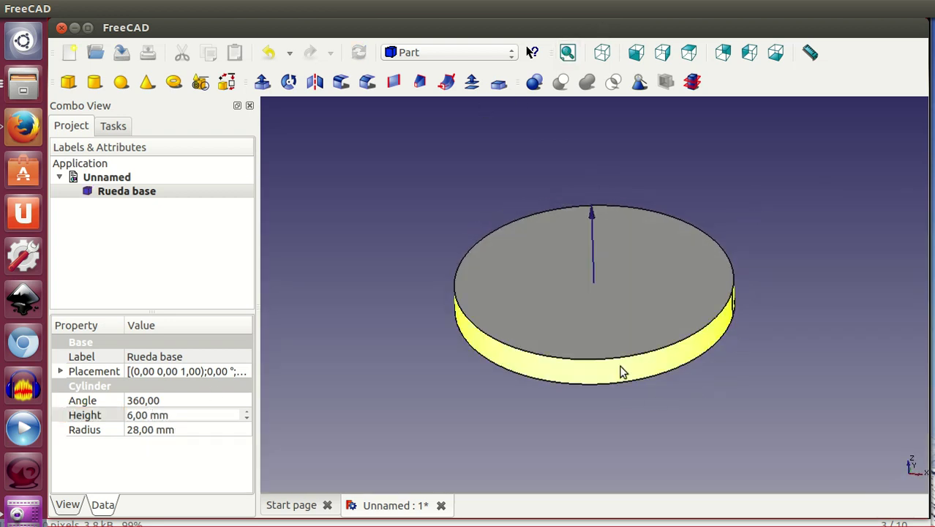
- Add a torus and rename it 'Hueco-junta-torica'
click(174, 83)
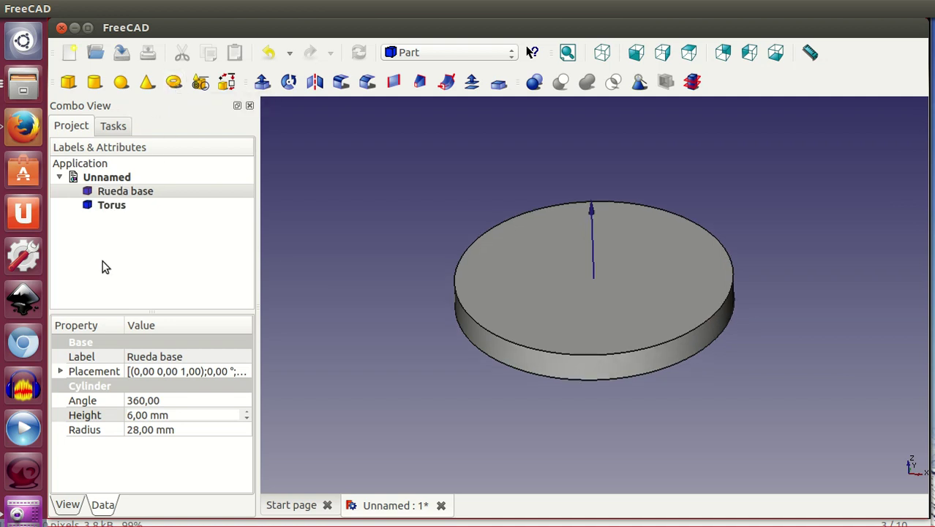
click(106, 208)
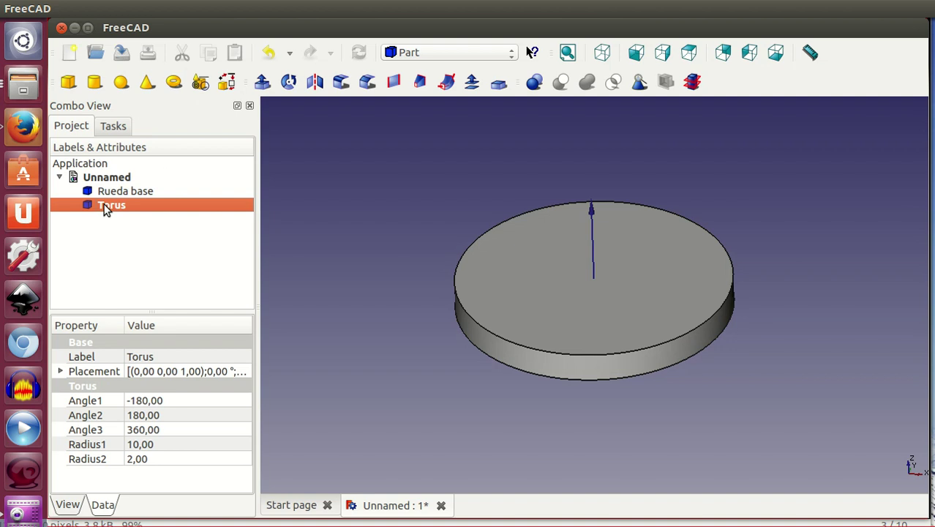
click(104, 206)
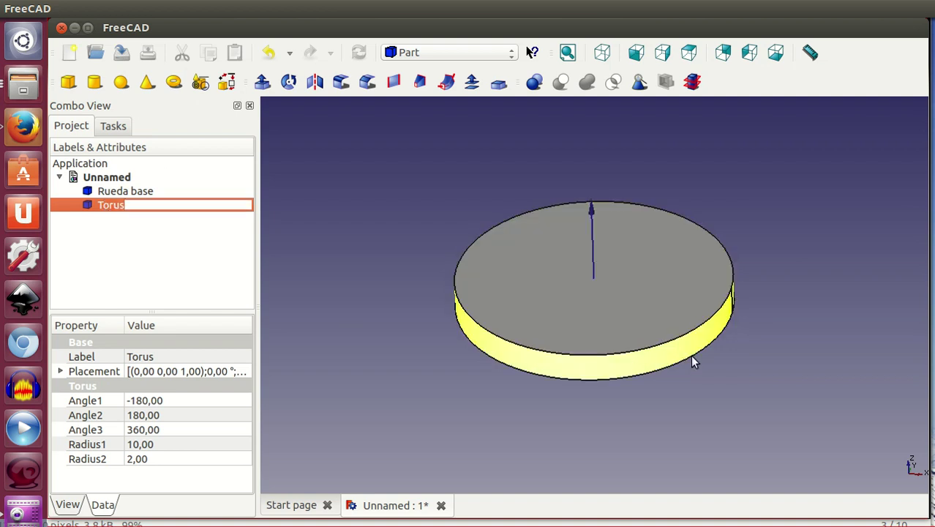
text(Hueco-junta-torica)
key(Return)
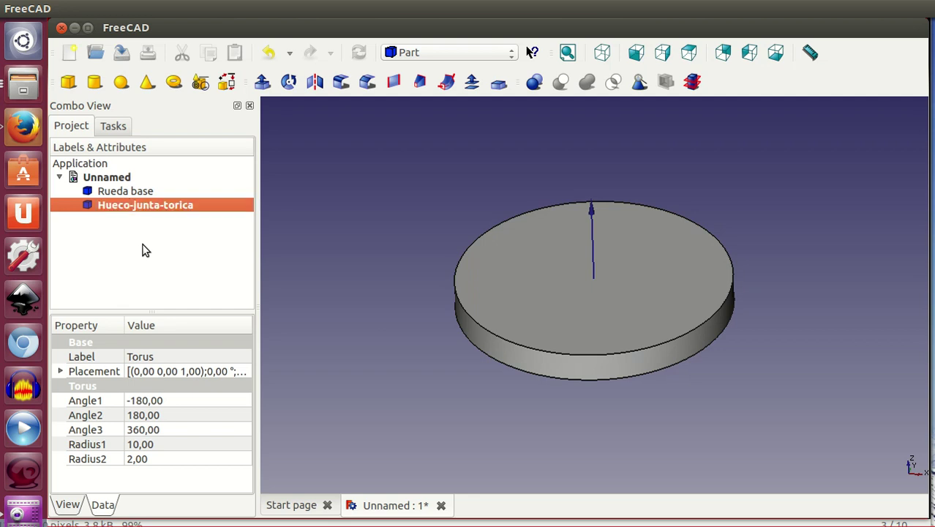
- Set the Hueco-junta-torica Radius2 to 1,5 and Radius1 to 28
click(162, 458)
double_click(164, 458)
key(BackSpace)
key(BackSpace)
key(BackSpace)
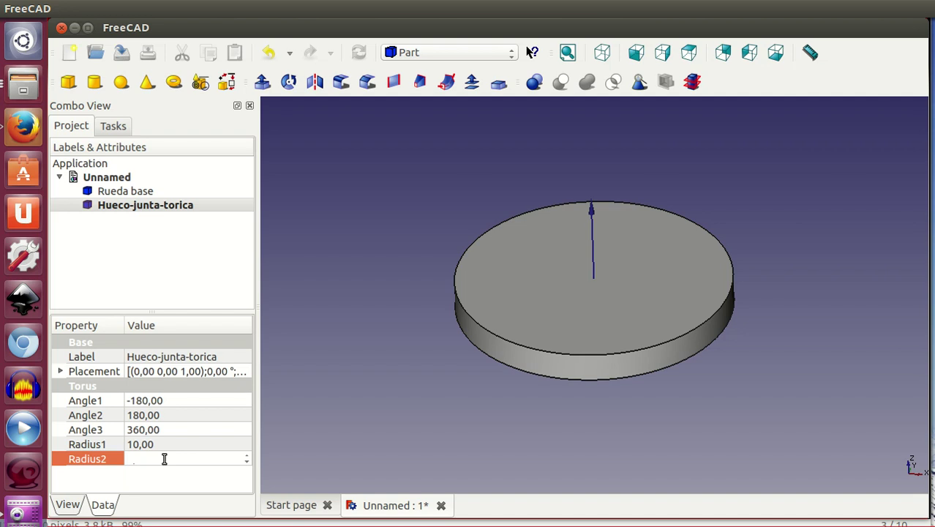
text(1.5)
key(BackSpace)
key(BackSpace)
text(,5)
key(Return)
click(163, 444)
double_click(162, 442)
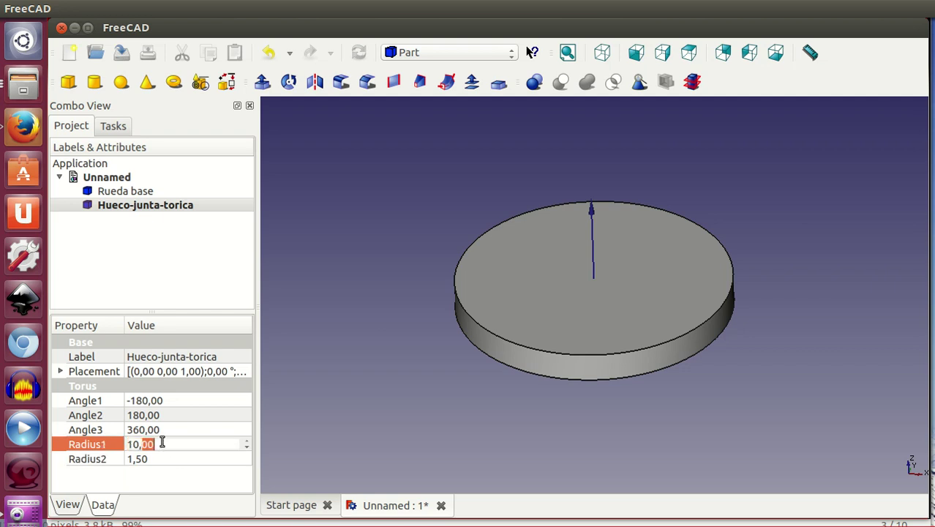
key(BackSpace)
key(BackSpace)
key(BackSpace)
key(BackSpace)
text(28)
key(Return)
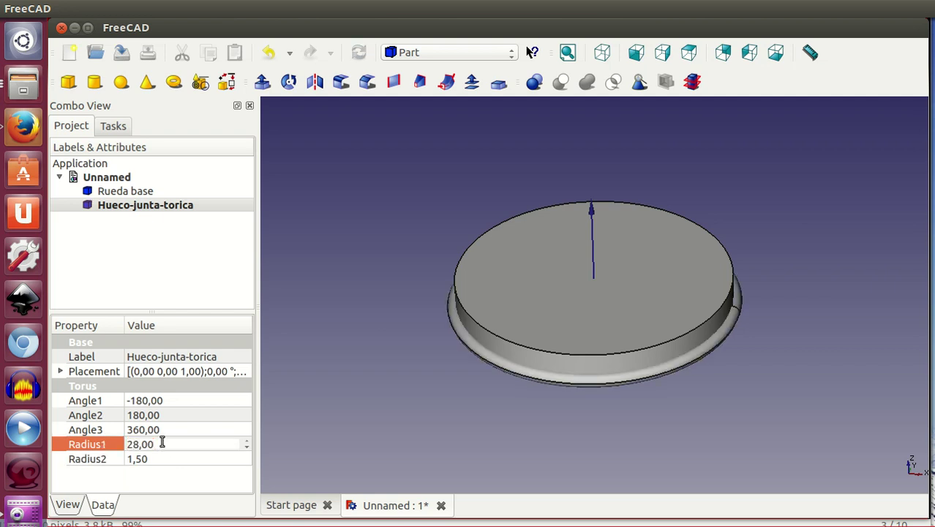
middle_drag(664, 420, 762, 287)
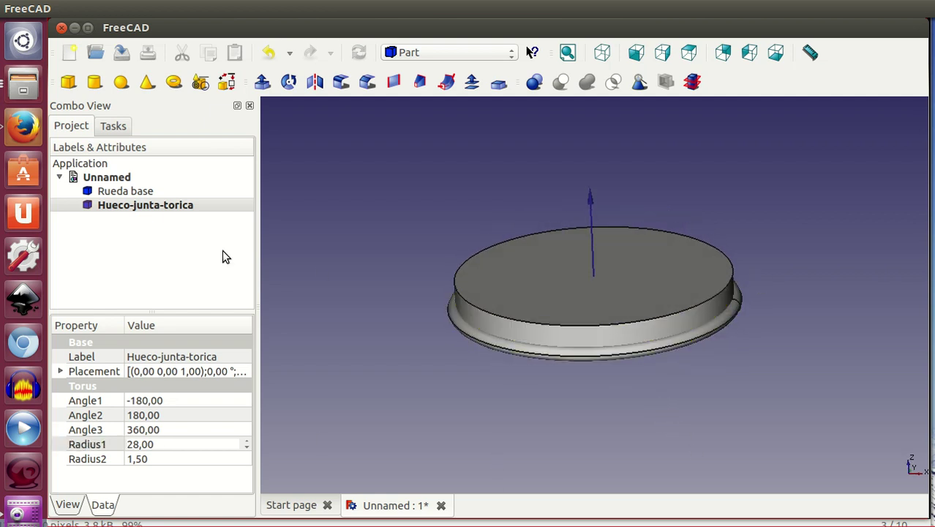
- Move Rueda base to Z -3 mm via its Placement so the ring sits at mid-height
click(146, 191)
click(242, 374)
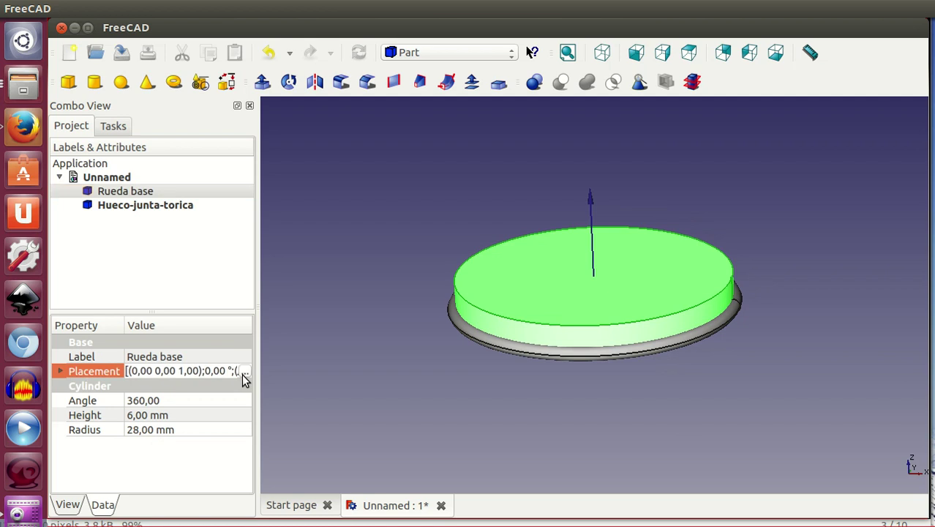
click(241, 374)
scroll(128, 251, down, 1)
scroll(127, 252, down, 1)
scroll(128, 251, down, 1)
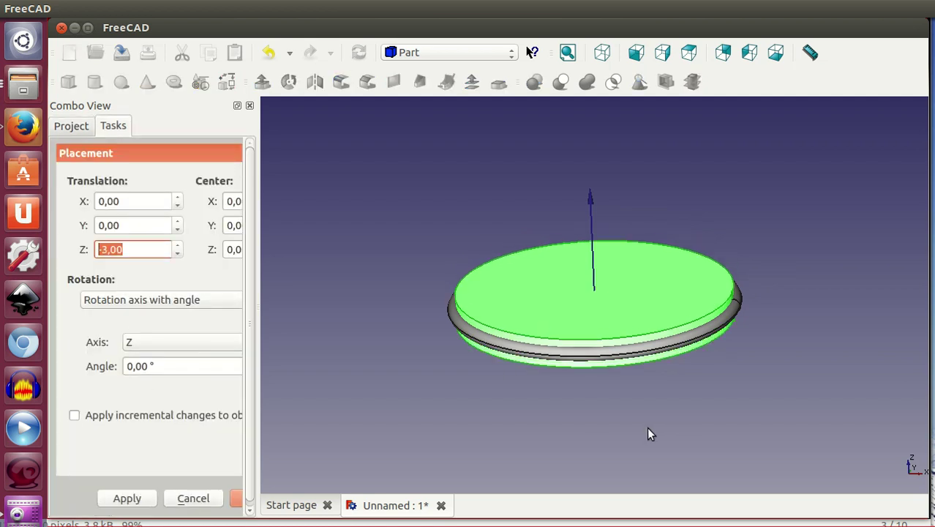
drag(260, 448, 371, 468)
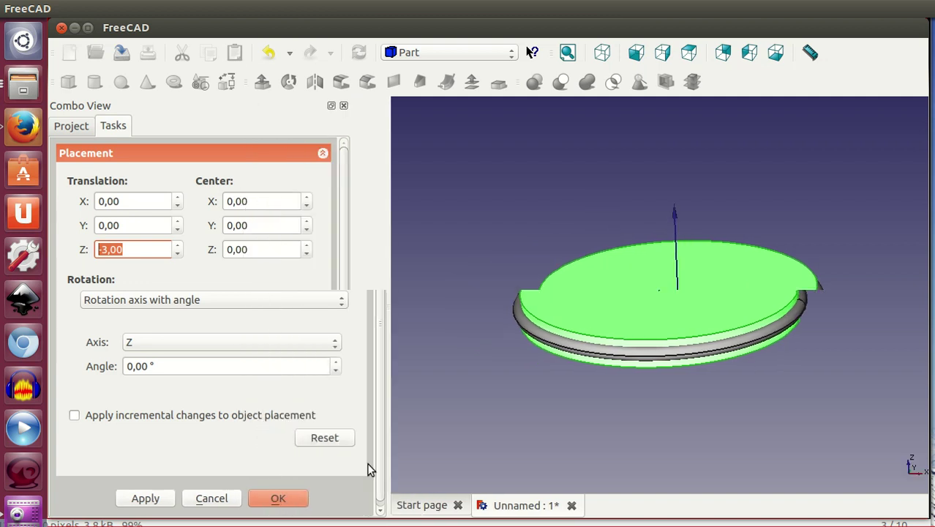
click(292, 499)
mouse_move(672, 414)
middle_down()
mouse_move(663, 391)
mouse_move(711, 380)
middle_up()
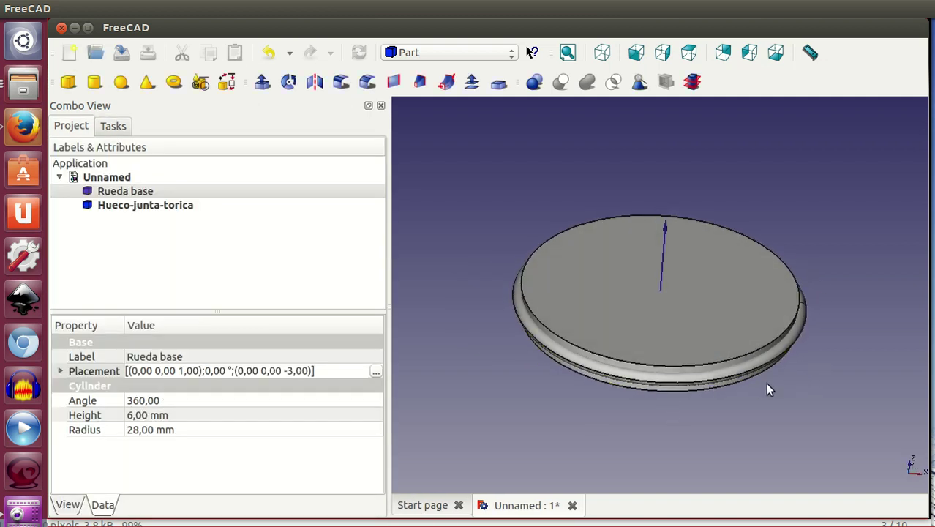
mouse_move(690, 396)
middle_down()
mouse_move(693, 371)
mouse_move(716, 390)
middle_up()
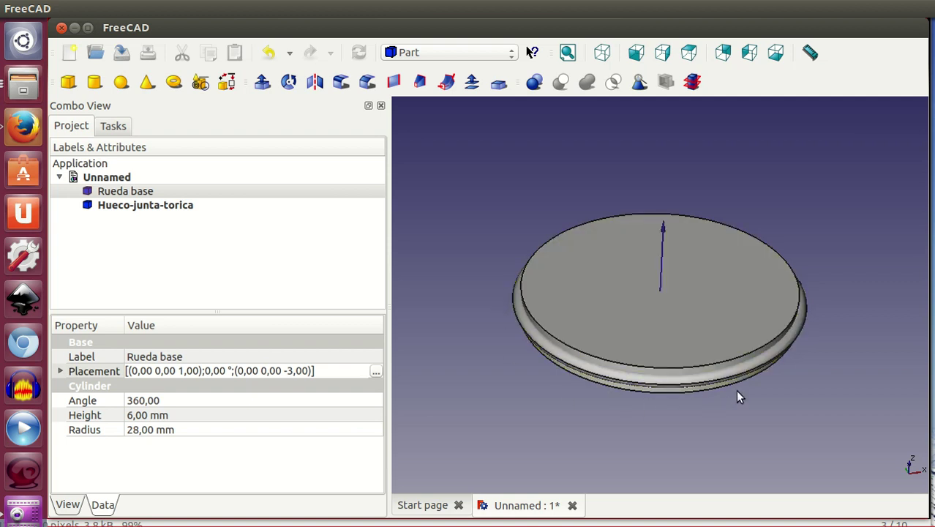
middle_drag(737, 397, 735, 388)
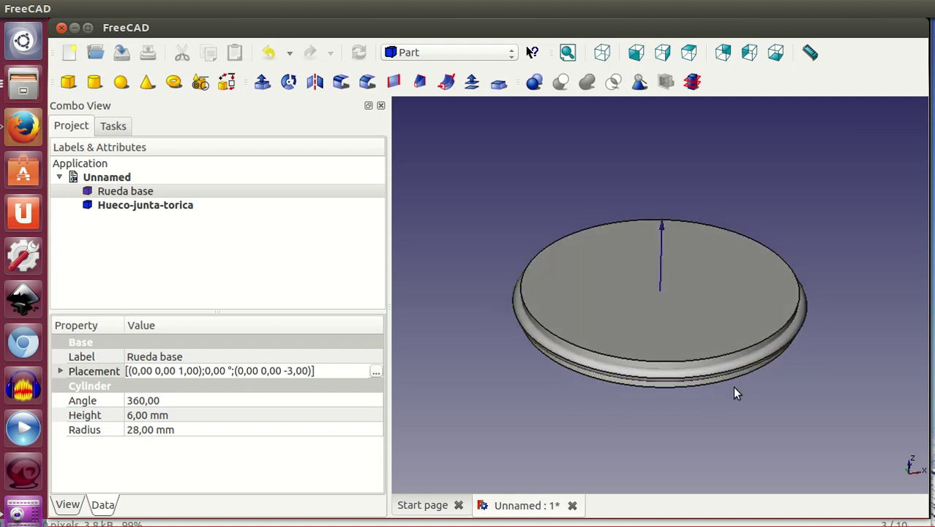
middle_drag(722, 397, 707, 382)
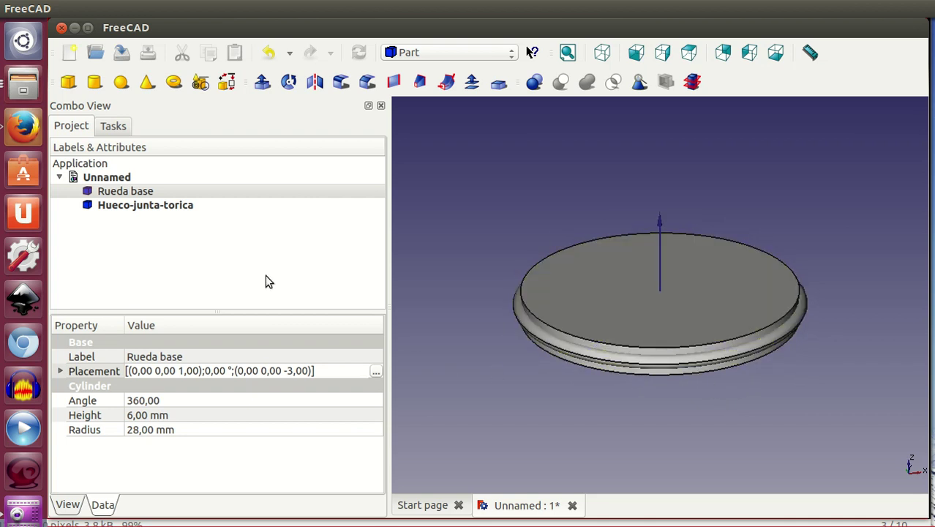
- Cut Hueco-junta-torica from Rueda base and check the rim groove in isometric view
click(123, 193)
ctrl+click(135, 208)
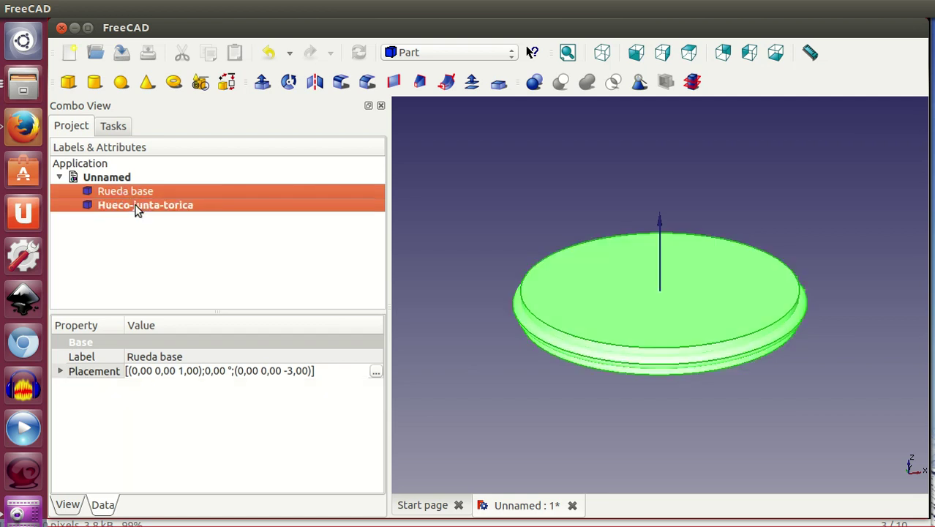
click(561, 82)
middle_drag(676, 387, 680, 376)
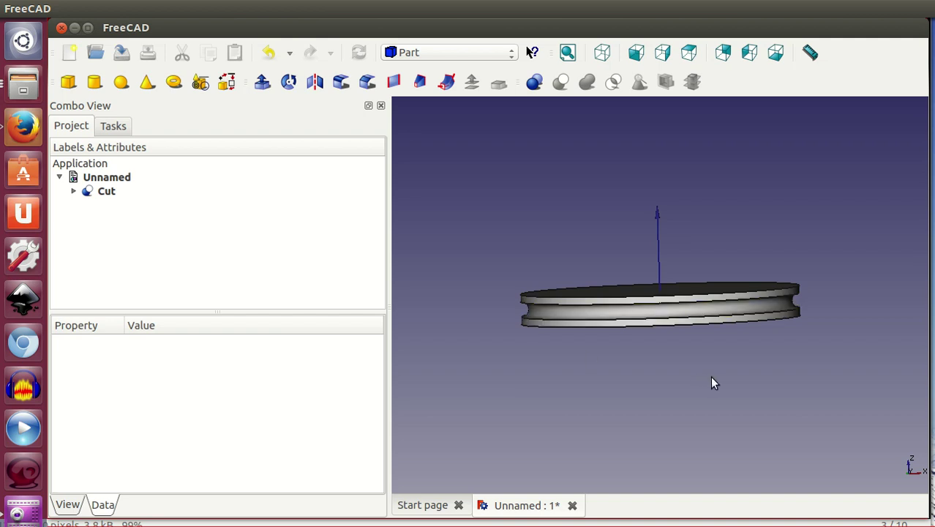
mouse_move(691, 391)
middle_down()
mouse_move(676, 359)
mouse_move(689, 404)
mouse_move(833, 306)
middle_up()
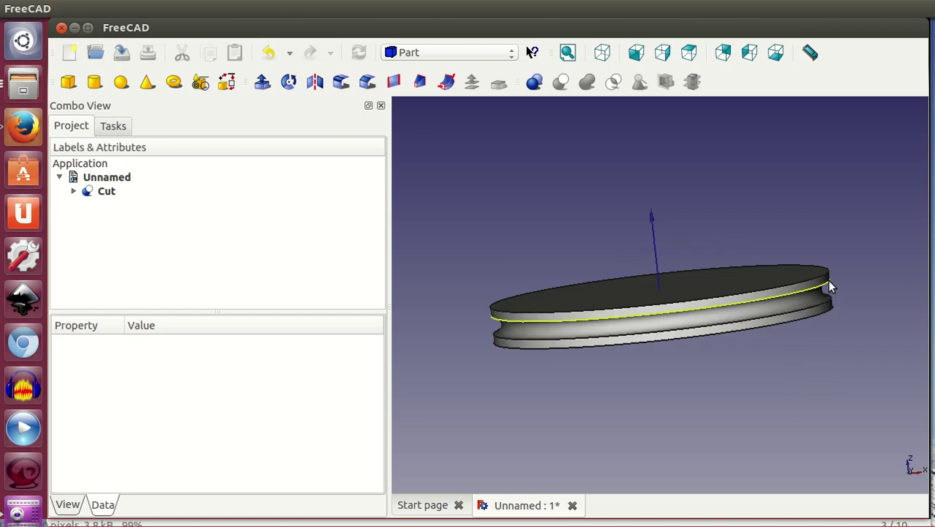
middle_drag(682, 426, 837, 298)
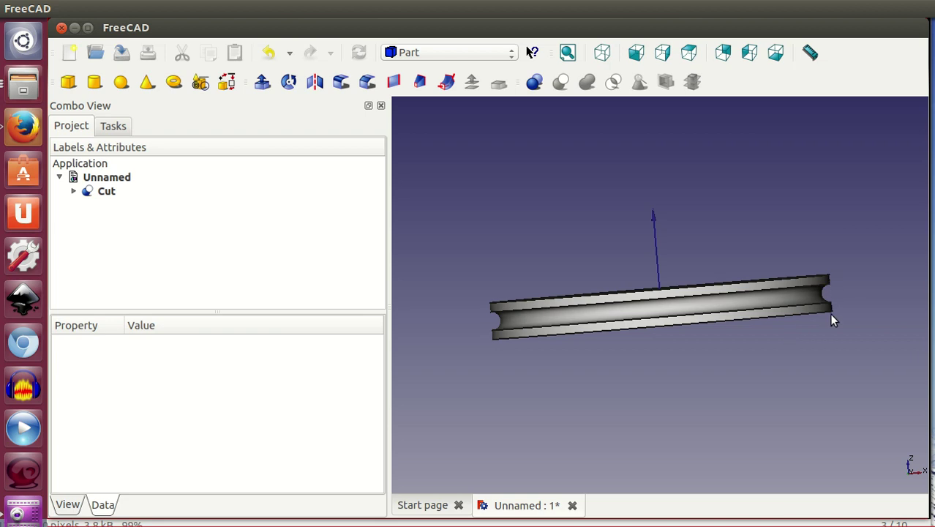
key(0)
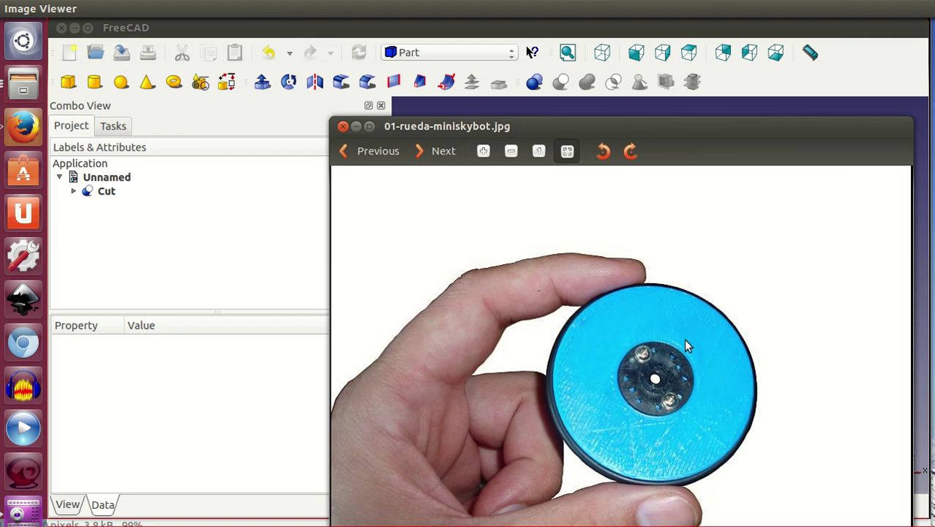
key(ctrl+w)
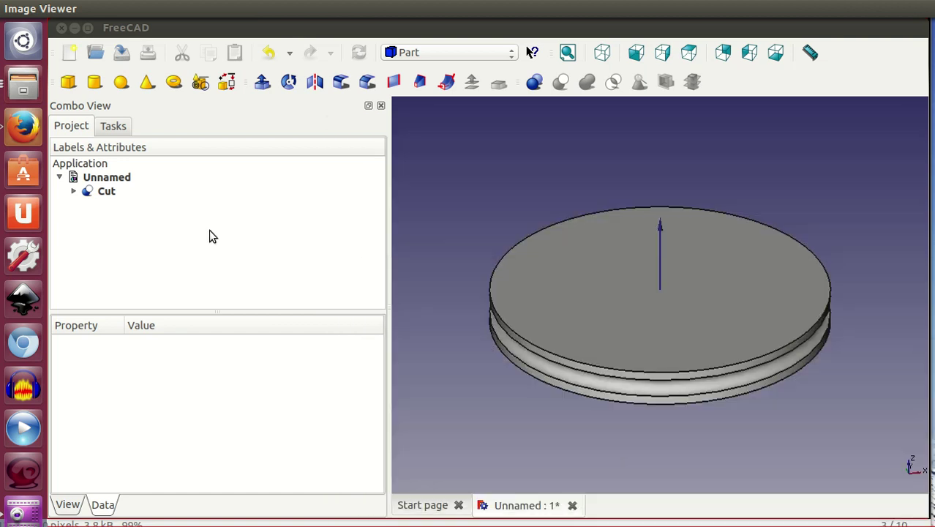
- Rename the Cut object to 'Rueda basica'
click(128, 191)
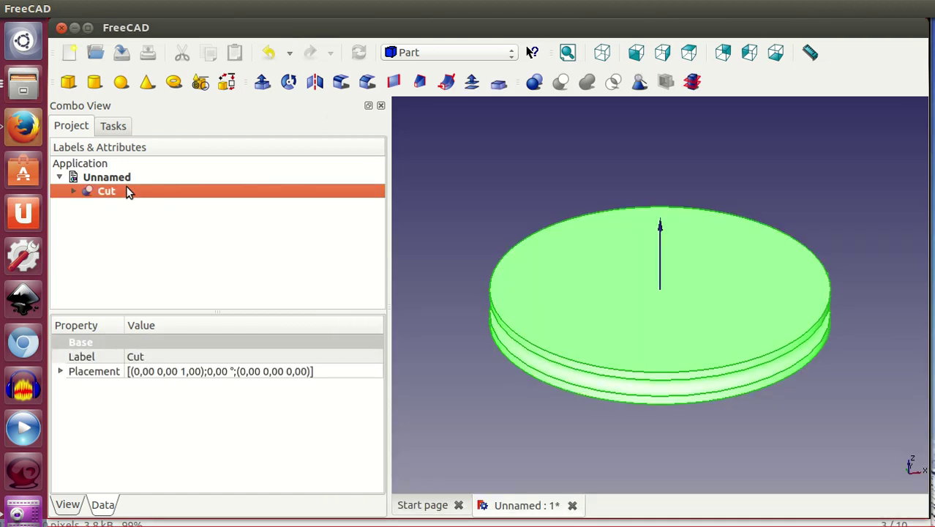
click(127, 191)
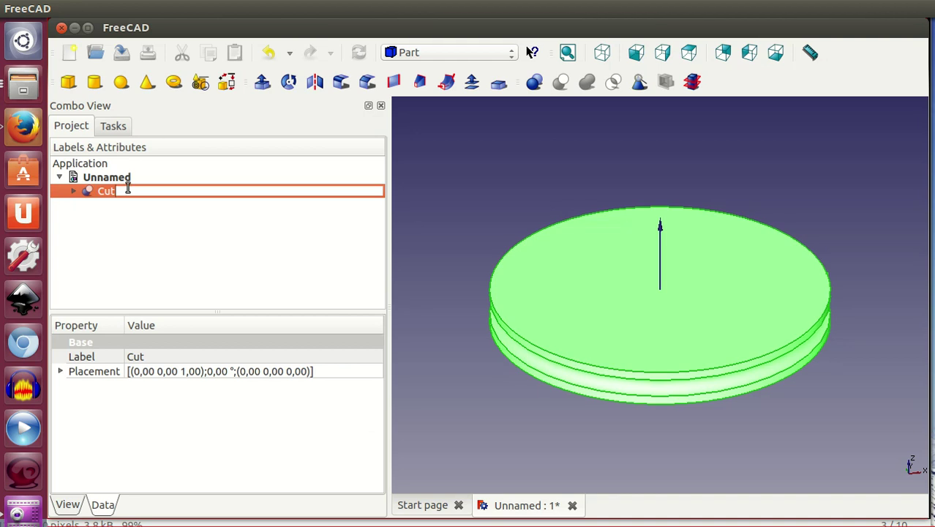
key(BackSpace)
key(BackSpace)
key(BackSpace)
text(ueda ba)
text(si)
text(ca)
key(Return)
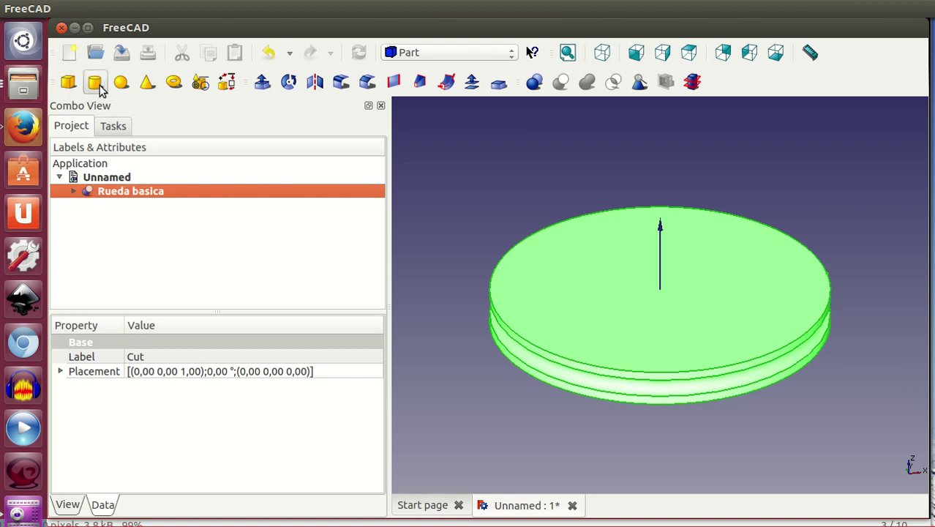
- Add a cylinder named 'Corona servo' with a 10,90 mm radius
click(94, 82)
click(141, 207)
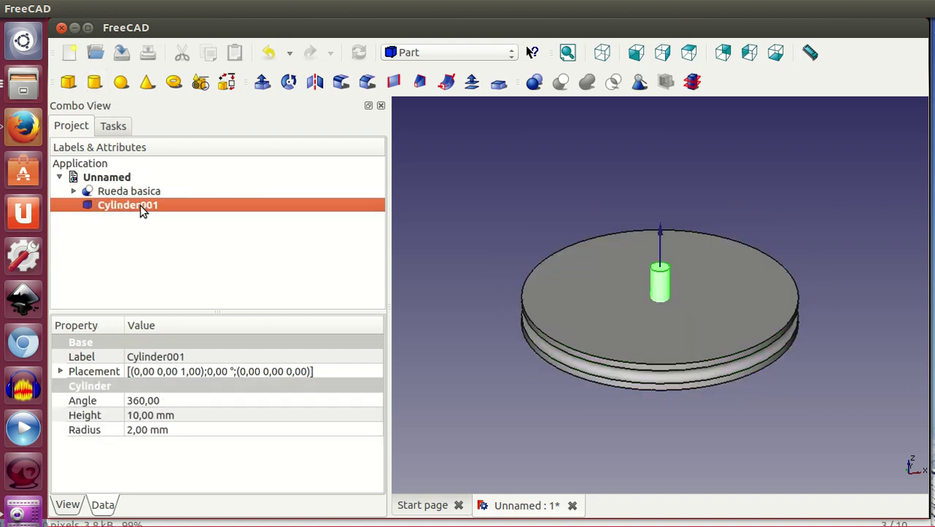
click(142, 207)
text(Cor)
text(onal)
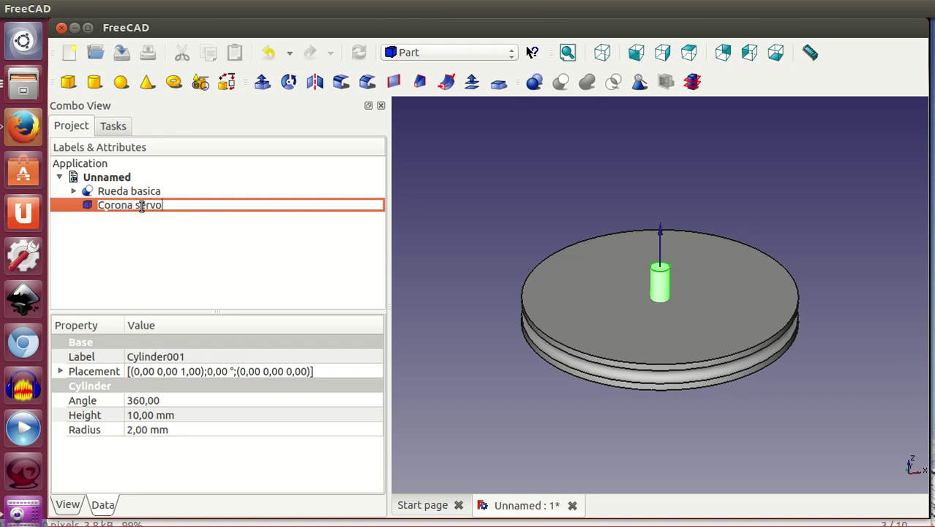
key(Return)
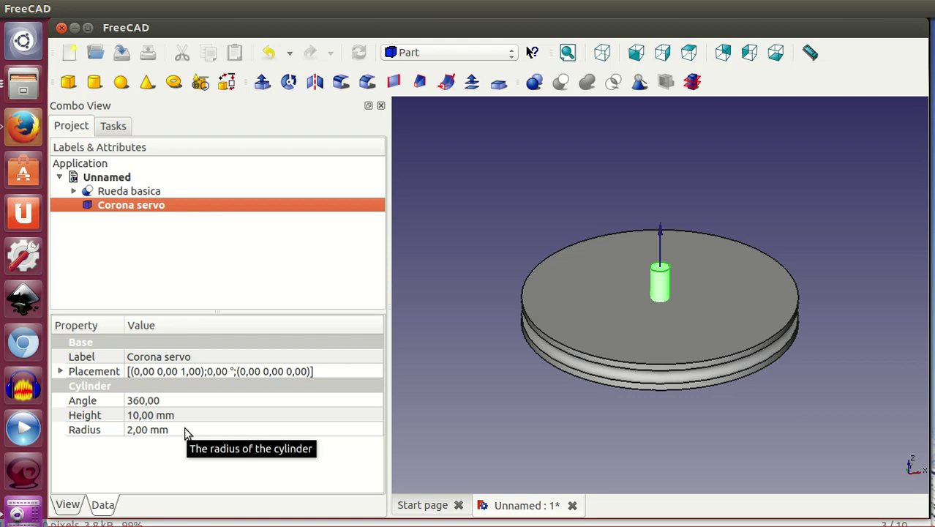
click(184, 427)
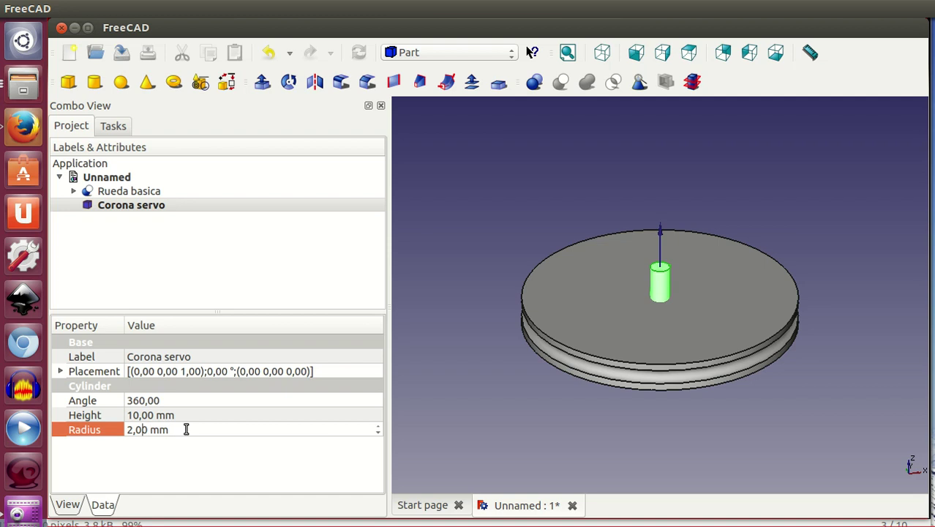
key(BackSpace)
key(BackSpace)
key(BackSpace)
text(1)
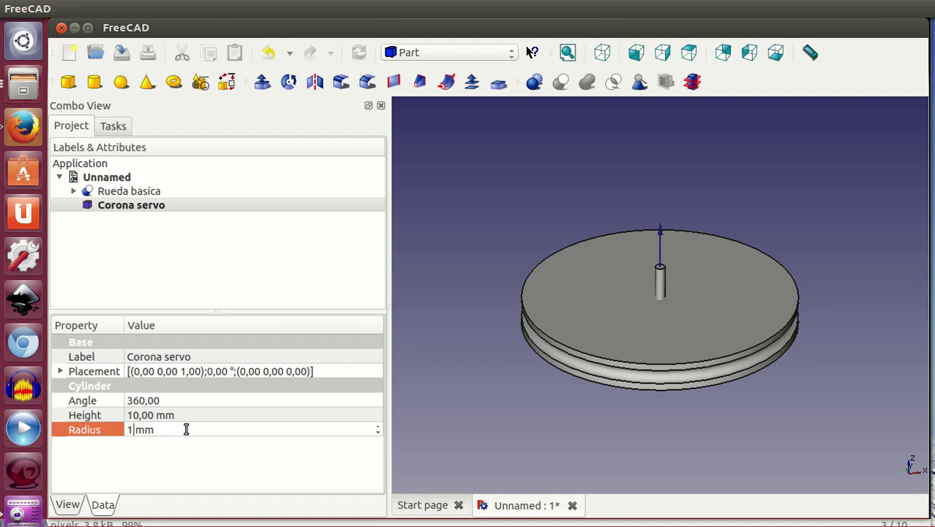
text(0,)
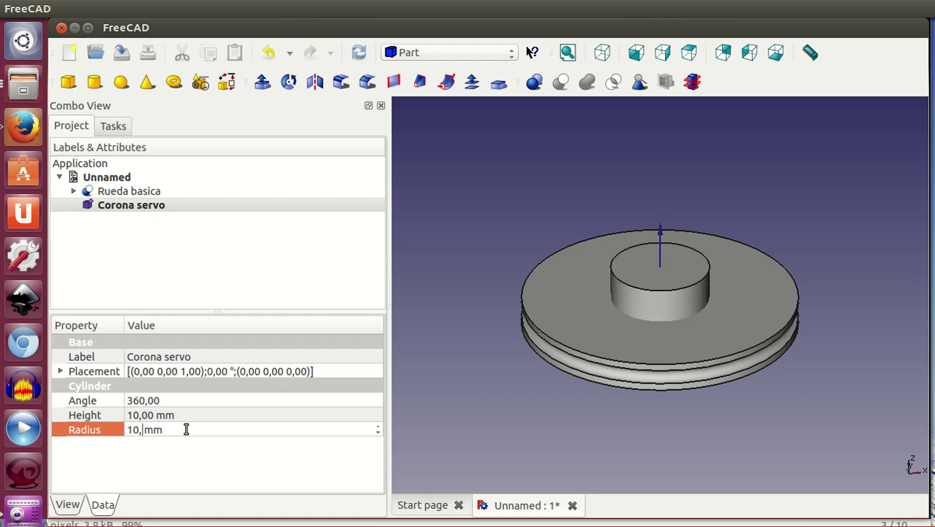
text(9)
key(Return)
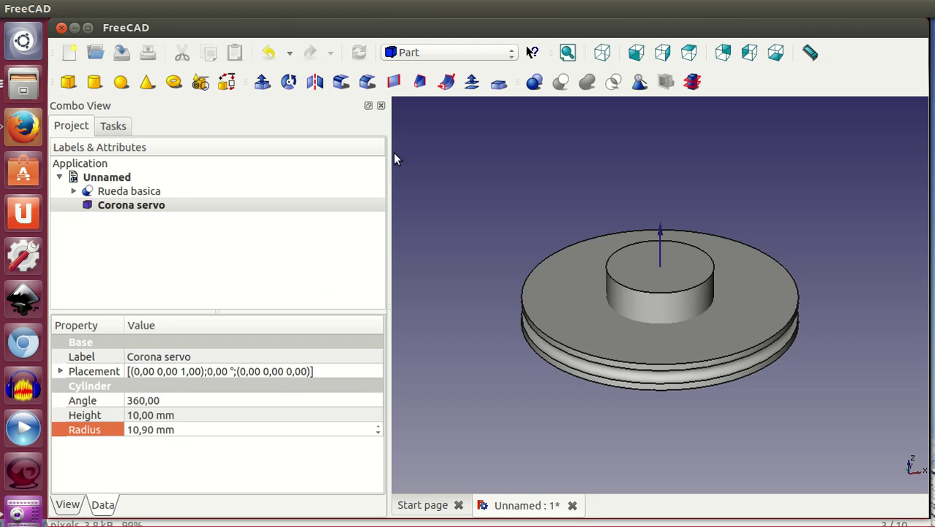
- Raise Corona servo to Z 1,00 mm through its Placement, then select Rueda basica
click(170, 207)
click(329, 372)
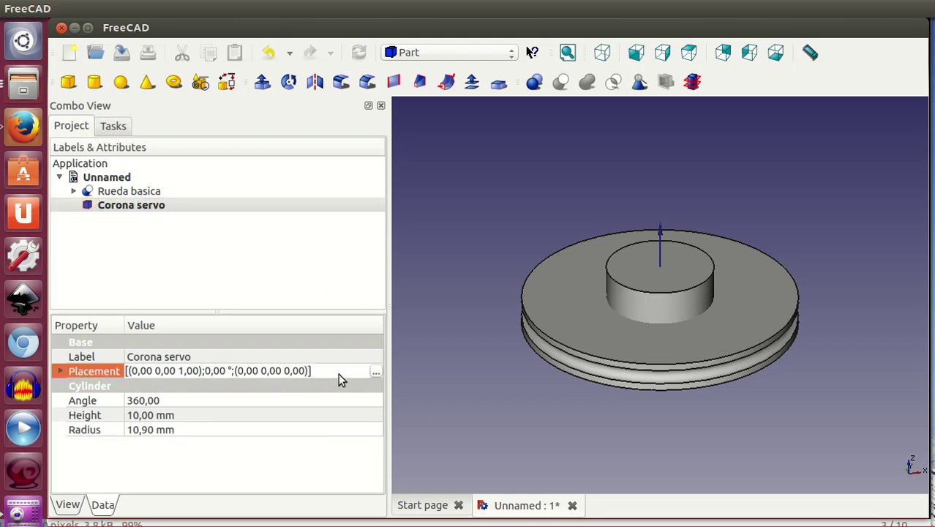
click(375, 372)
triple_click(171, 252)
click(636, 53)
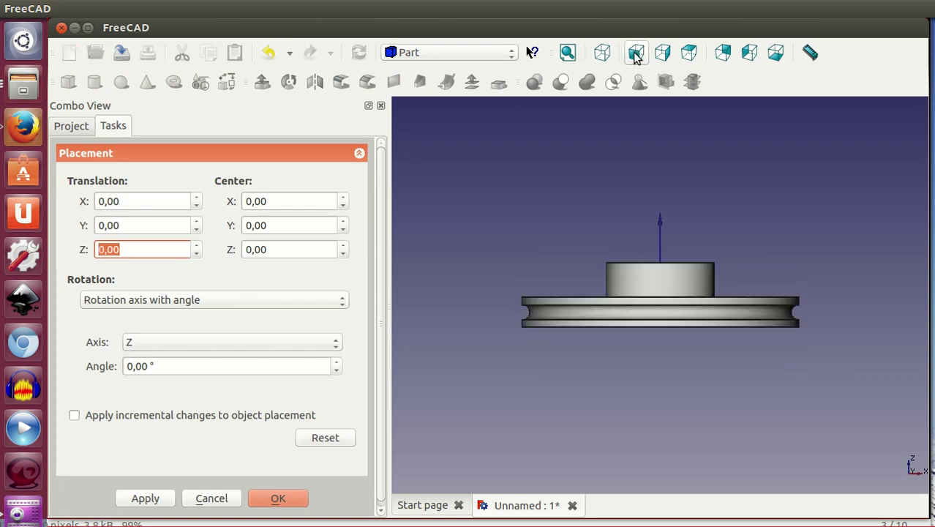
scroll(173, 249, up, 2)
scroll(173, 249, up, 1)
scroll(173, 249, up, 1)
scroll(172, 249, down, 1)
scroll(173, 249, up, 1)
scroll(173, 249, down, 1)
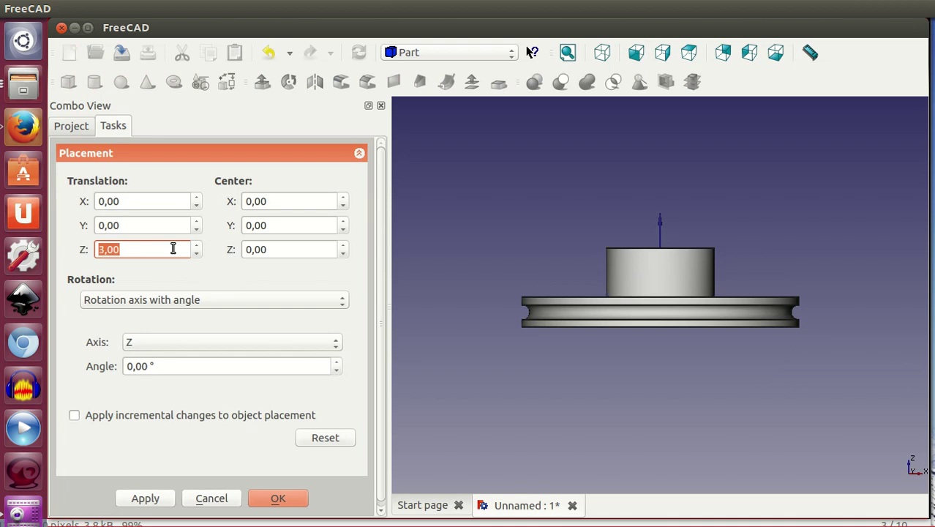
scroll(172, 248, down, 1)
scroll(173, 249, down, 1)
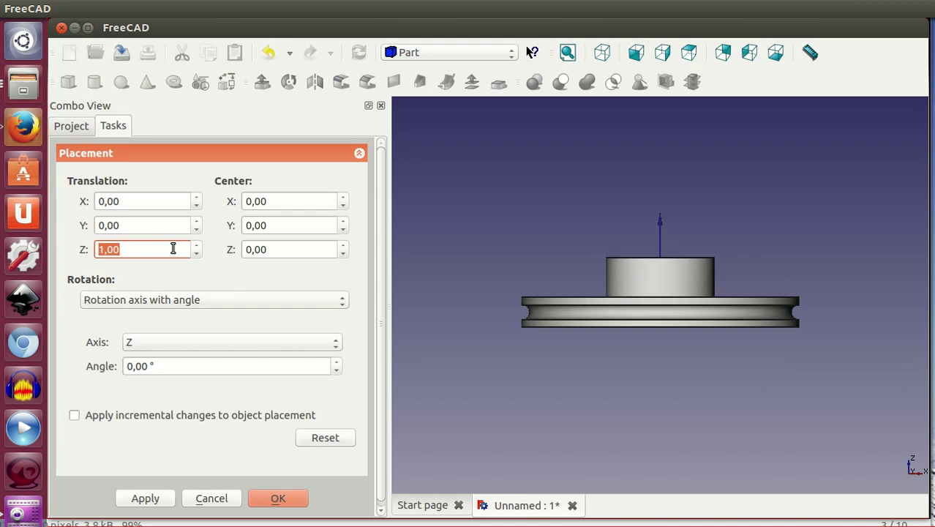
click(286, 495)
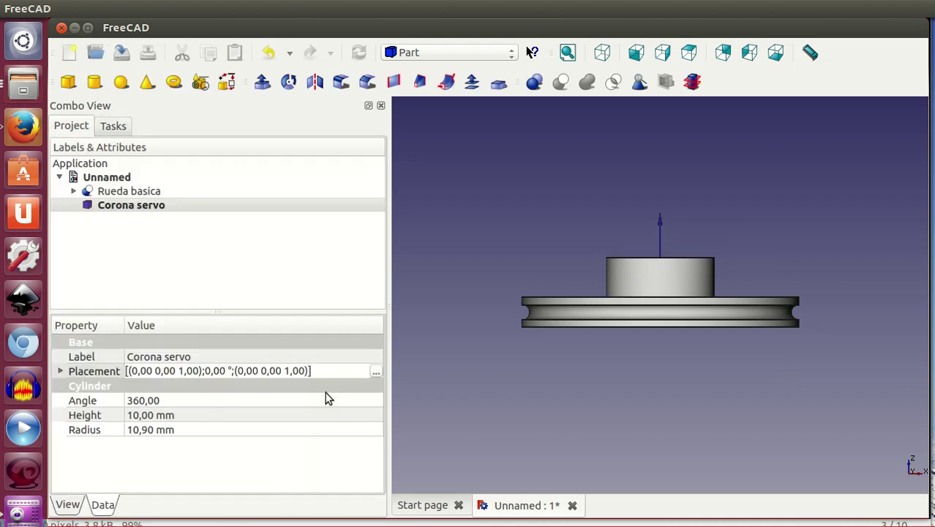
click(146, 191)
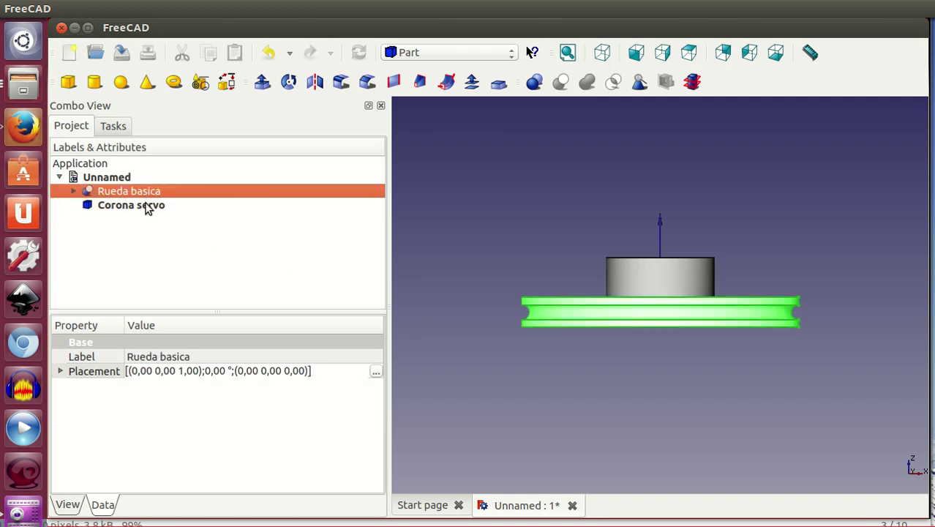
- Cut the Corona servo cylinder out of the basic wheel and view it isometrically
ctrl+click(147, 205)
click(560, 83)
key(0)
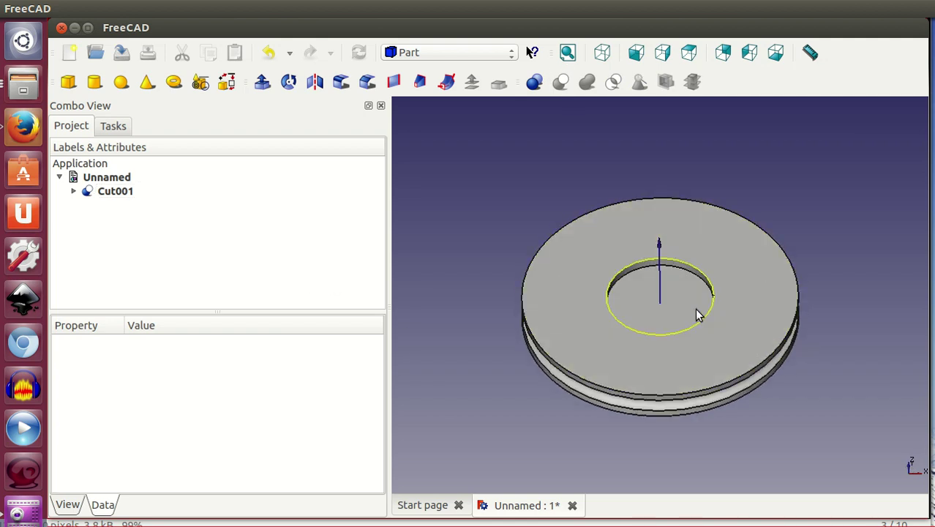
- Rename Cut001 to 'Rueda-con-hueco-corona' and expand its tree to show Rueda basica
click(112, 194)
click(111, 192)
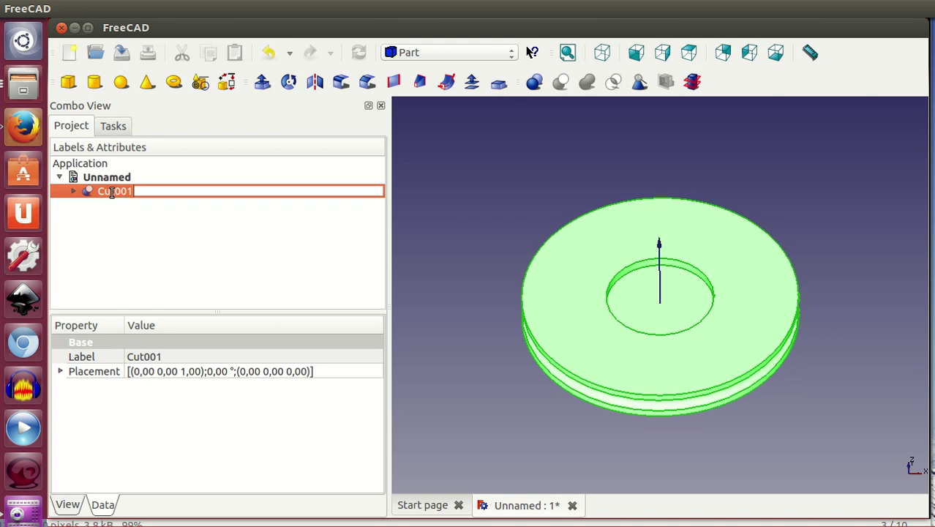
text(Rueda con)
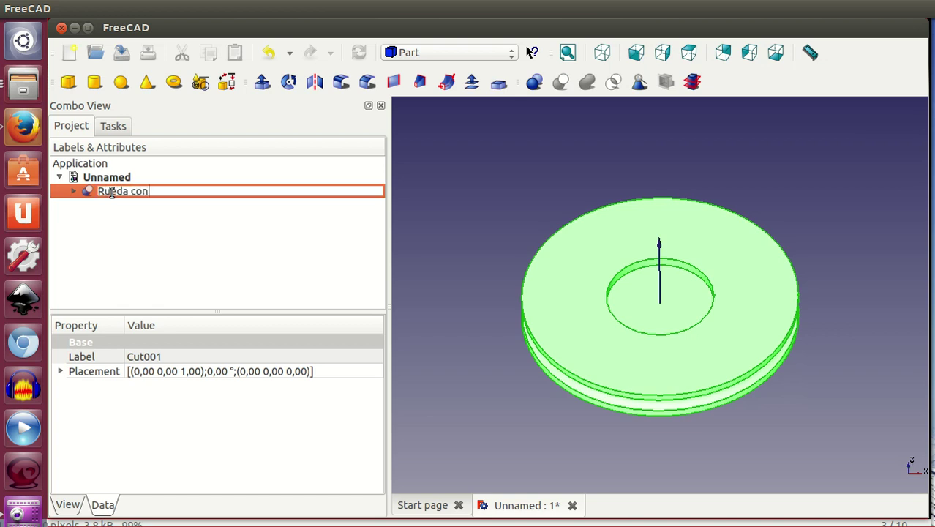
key(BackSpace)
key(BackSpace)
key(BackSpace)
text(-con-hueco-corona)
key(Return)
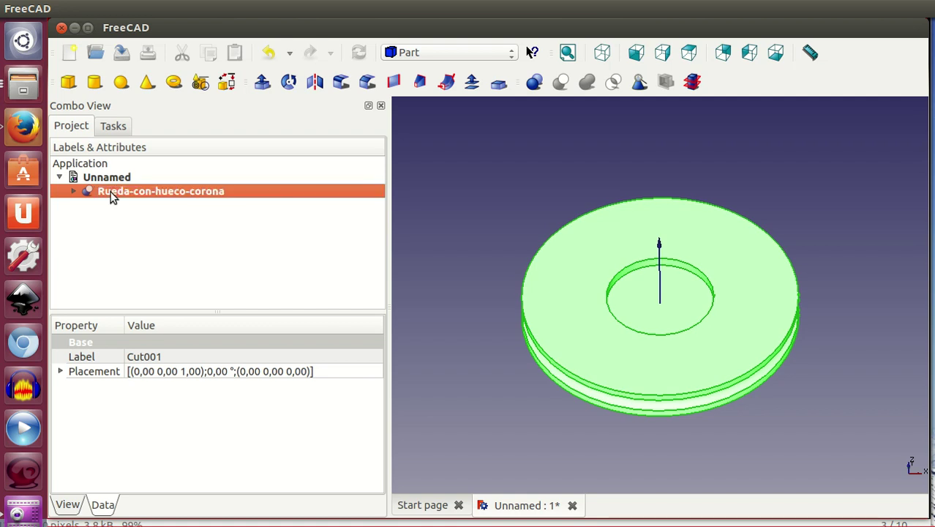
click(73, 192)
click(88, 205)
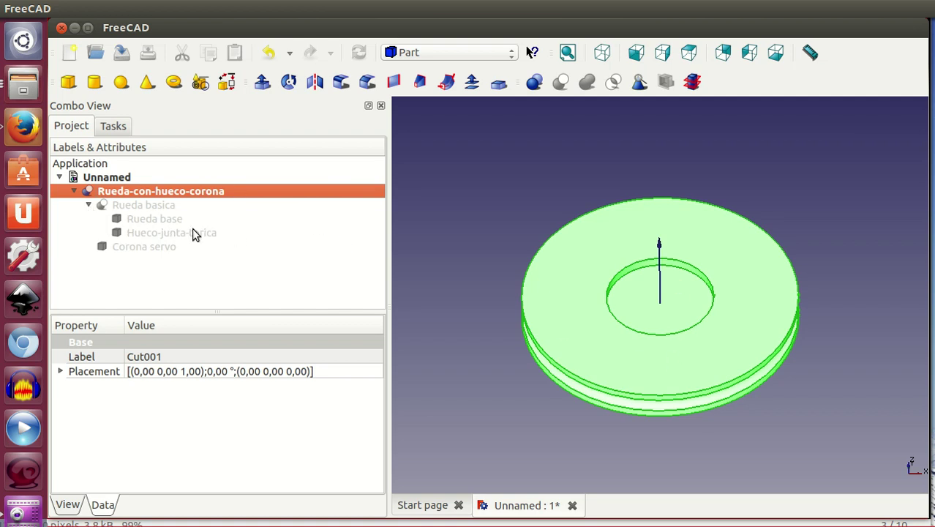
- Add a cylinder named 'Hueco-eje' with a 4,35 mm radius
click(94, 83)
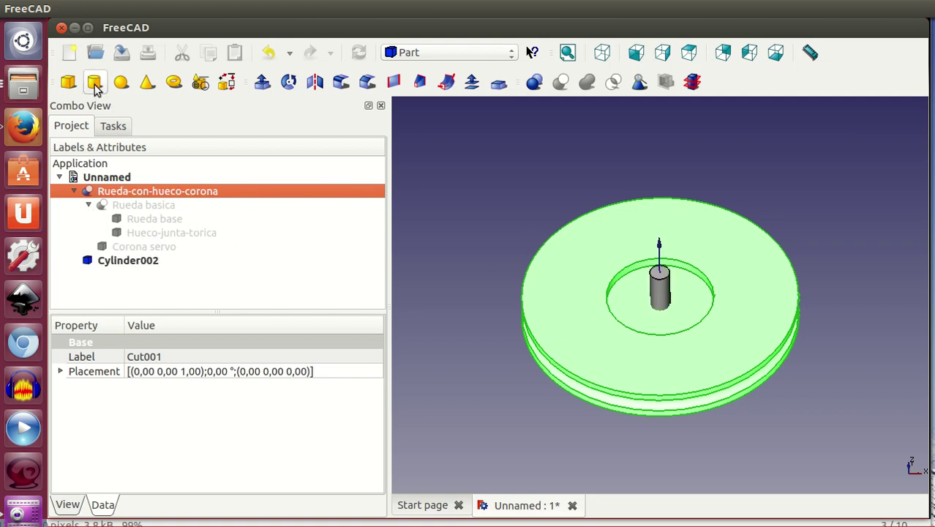
middle_drag(623, 456, 647, 418)
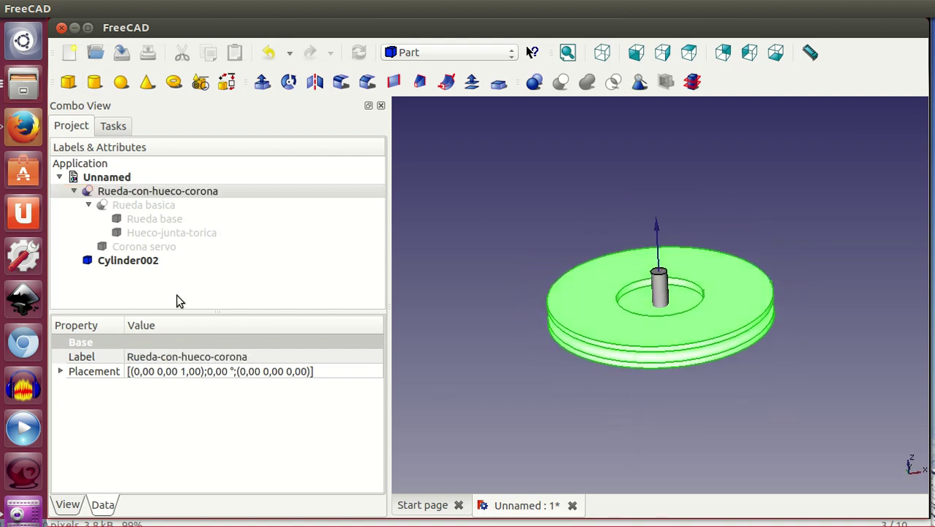
click(146, 265)
click(146, 264)
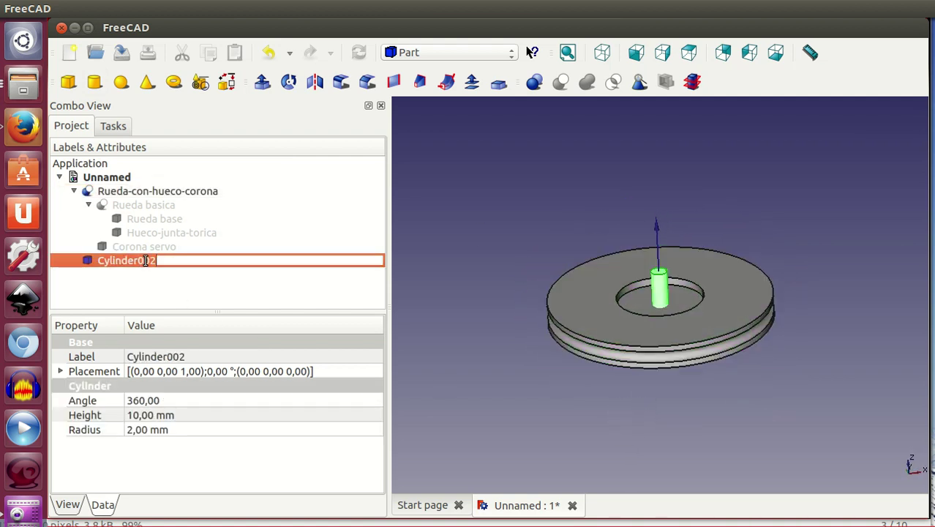
text(Hueco-eje)
key(Return)
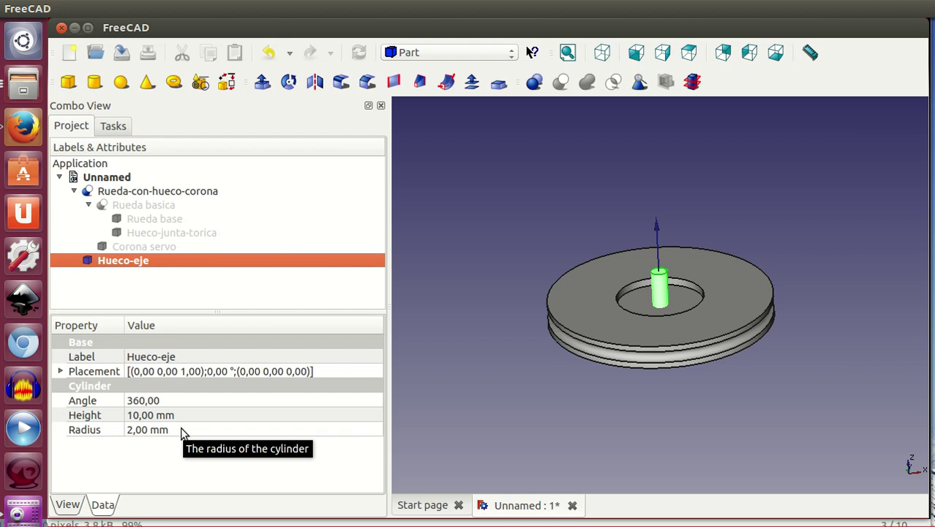
click(182, 430)
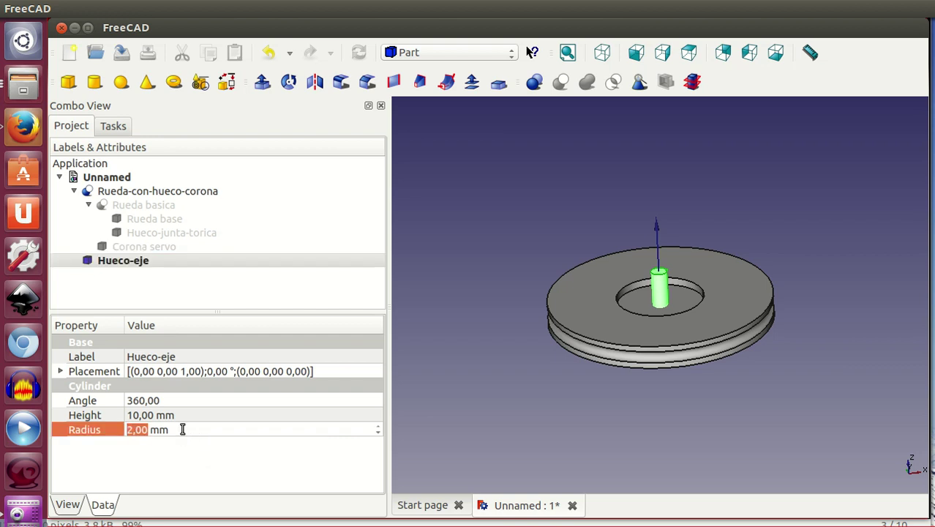
text(4,)
key(BackSpace)
text(,35)
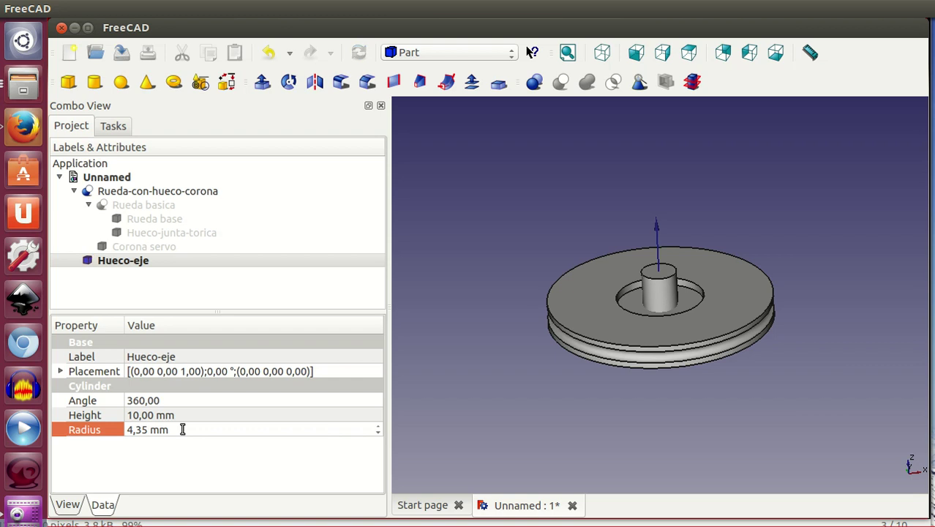
- Lower Hueco-eje to Z -4,00, then select Rueda-con-hueco-corona and Hueco-eje
drag(613, 406, 626, 389)
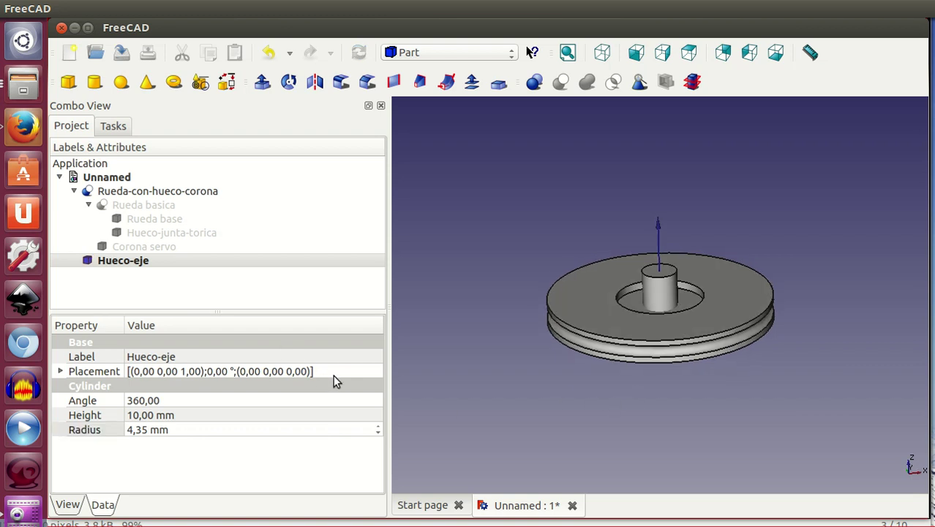
click(333, 375)
click(380, 374)
scroll(148, 250, down, 2)
scroll(148, 250, down, 1)
scroll(148, 250, down, 1)
drag(659, 348, 658, 386)
click(278, 497)
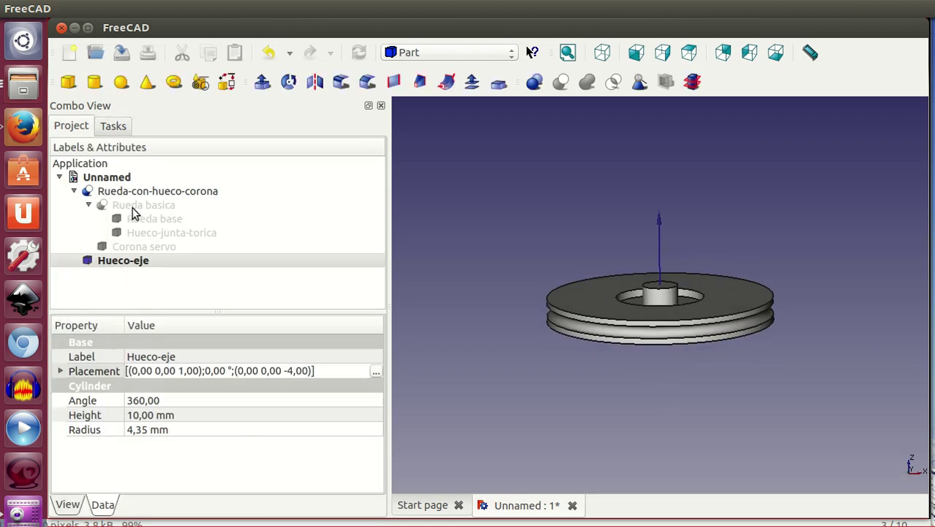
click(128, 194)
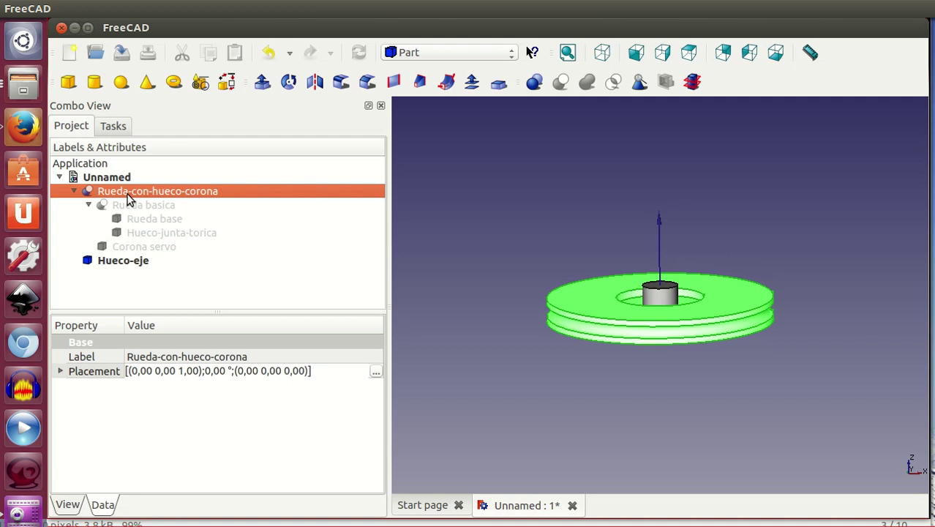
ctrl+click(141, 263)
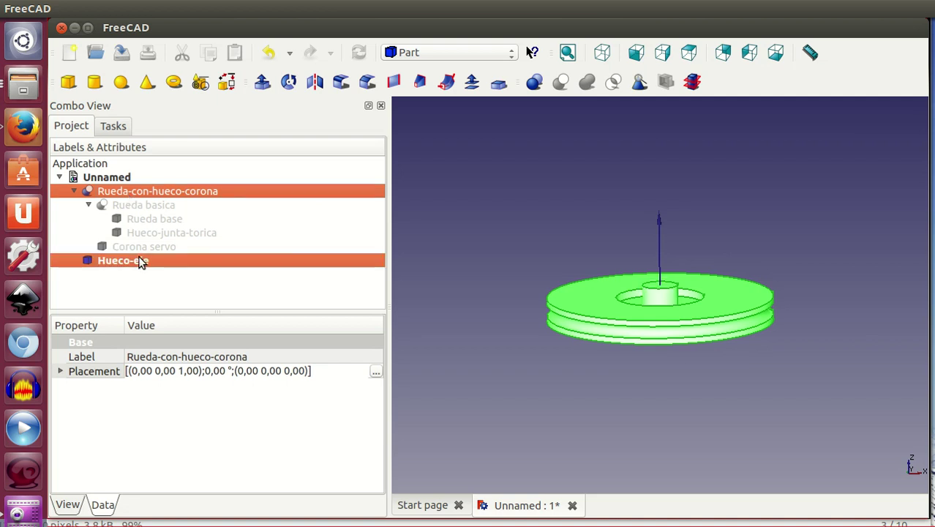
- Cut the axle hole through the wheel and rename Cut002 to 'Rueda-corona-eje'
click(560, 81)
middle_drag(667, 269, 668, 328)
click(172, 193)
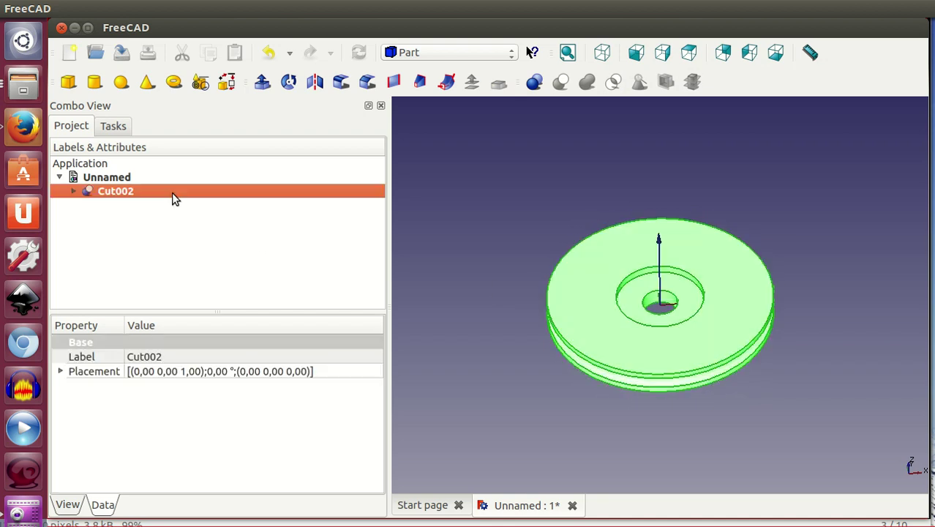
click(172, 193)
text(Rueda)
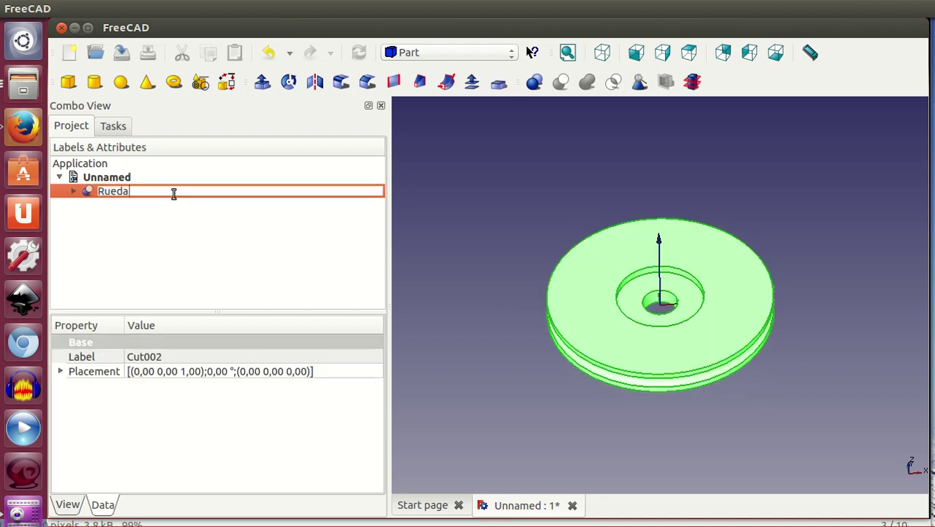
key(BackSpace)
text(rona-eje)
key(Return)
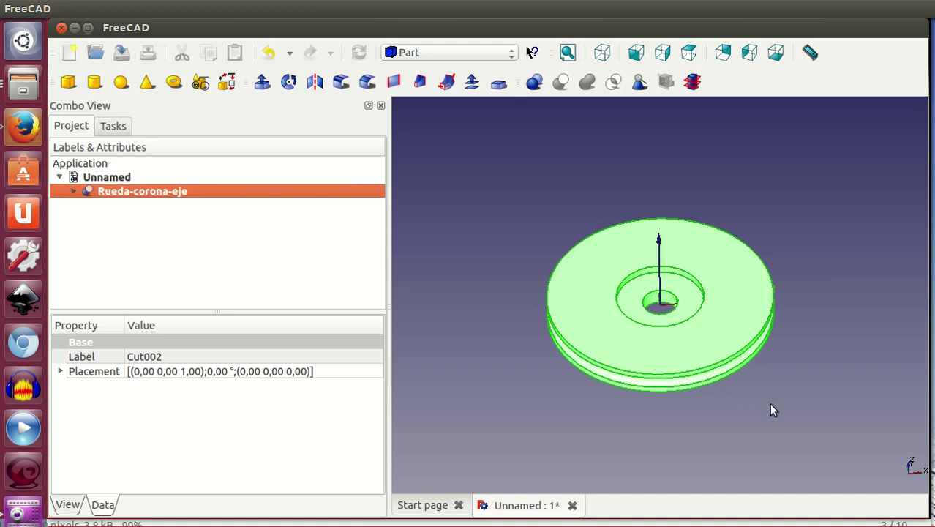
- Deselect the wheel and check the reference wheel photo in Image Viewer
click(806, 406)
key(alt+Tab)
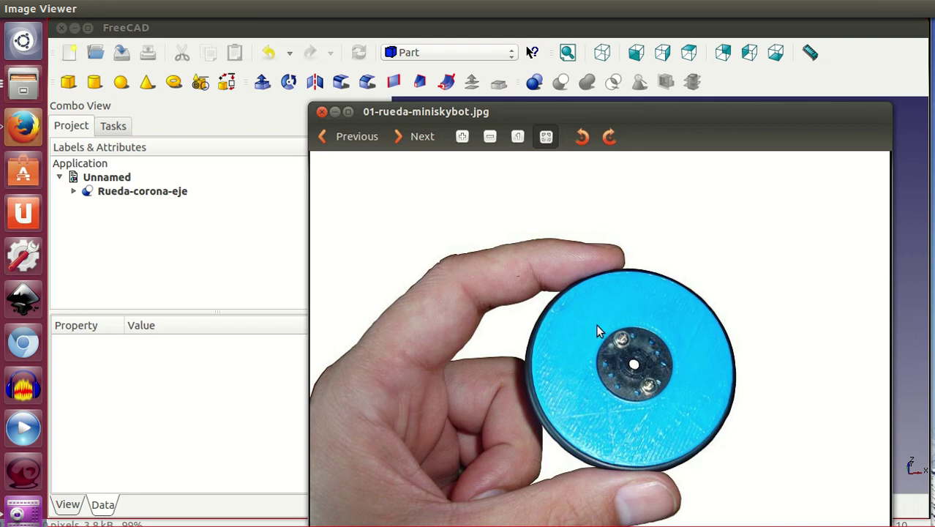
drag(472, 115, 553, 395)
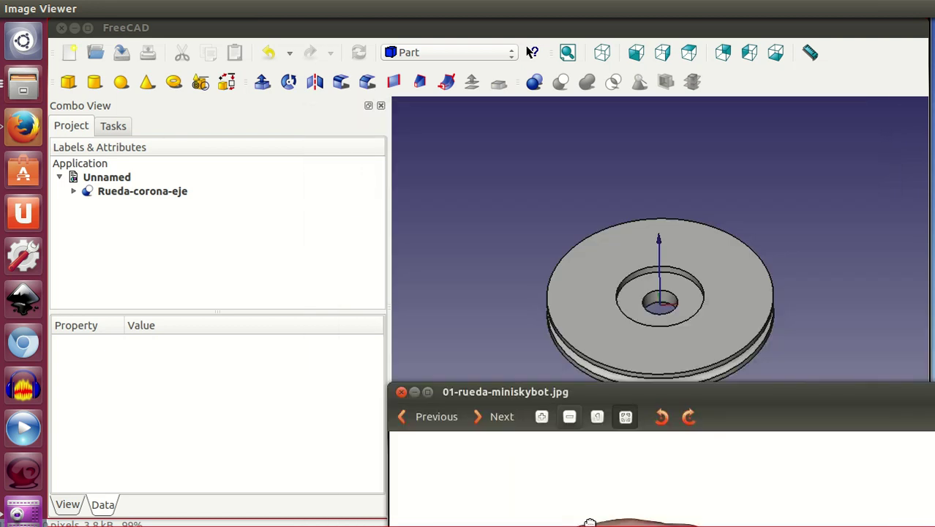
key(alt+Tab)
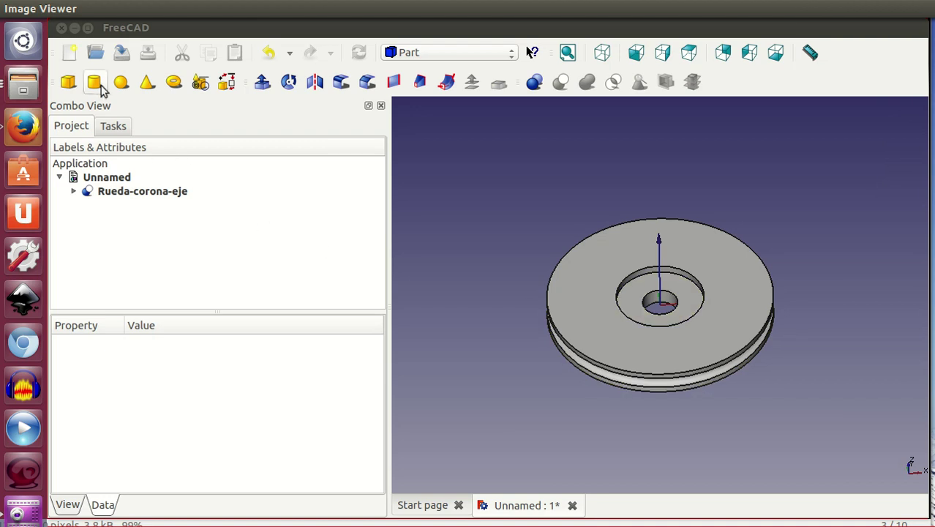
- Add a screw-hole cylinder named 'Taladro' with a 0,75 mm radius
click(96, 83)
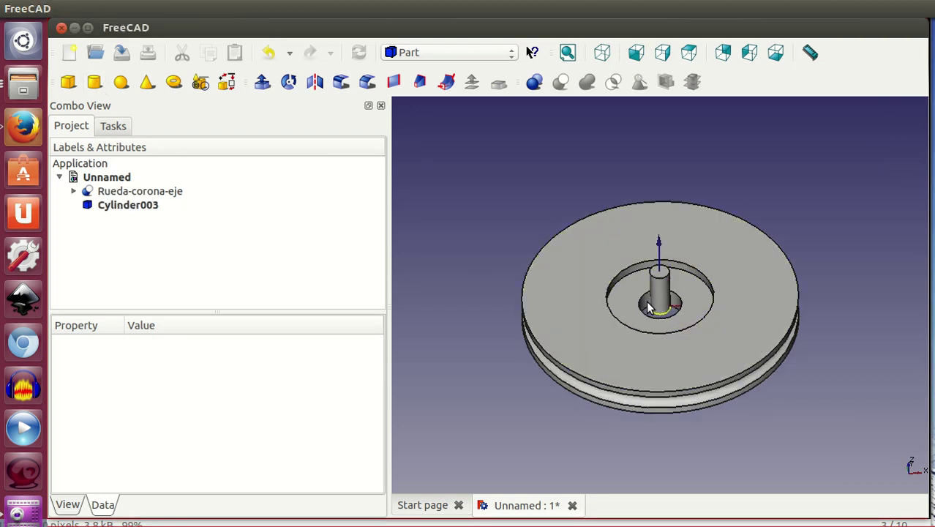
key(1)
key(0)
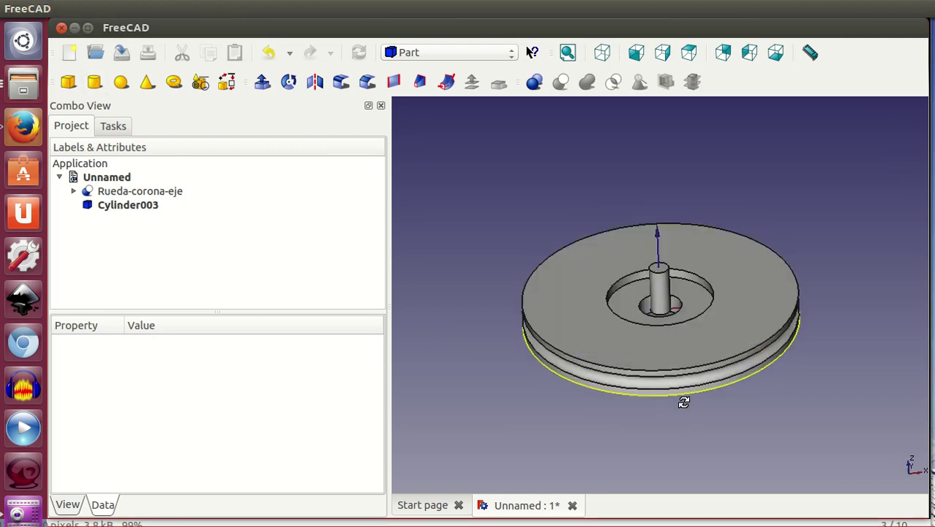
click(137, 210)
click(136, 207)
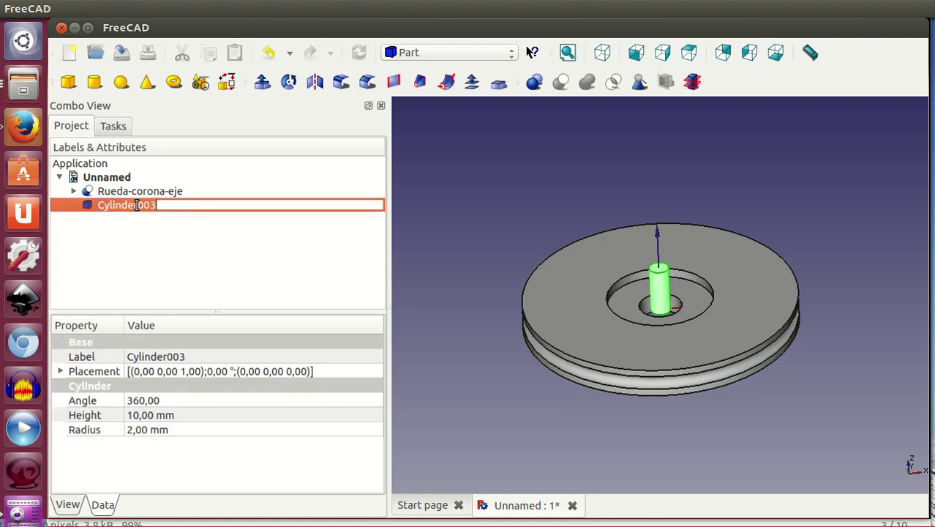
text(Taladr)
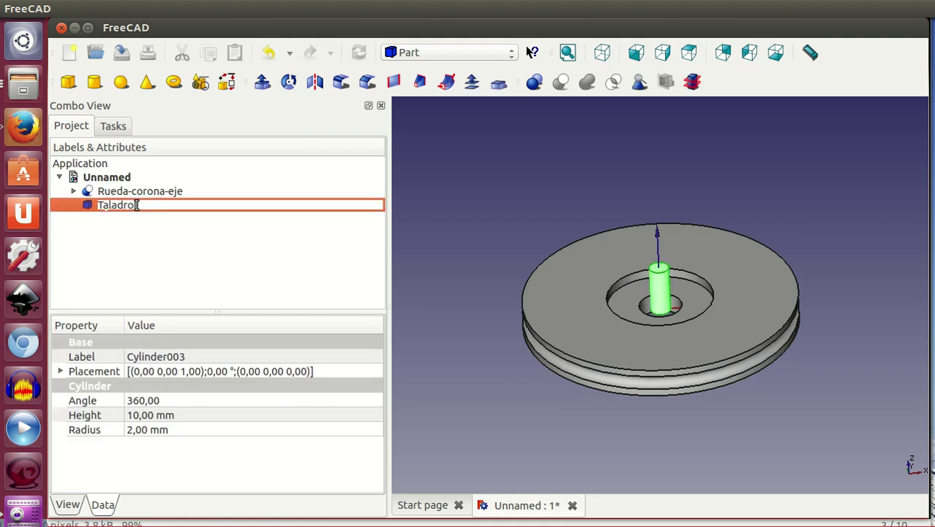
text(o)
key(Return)
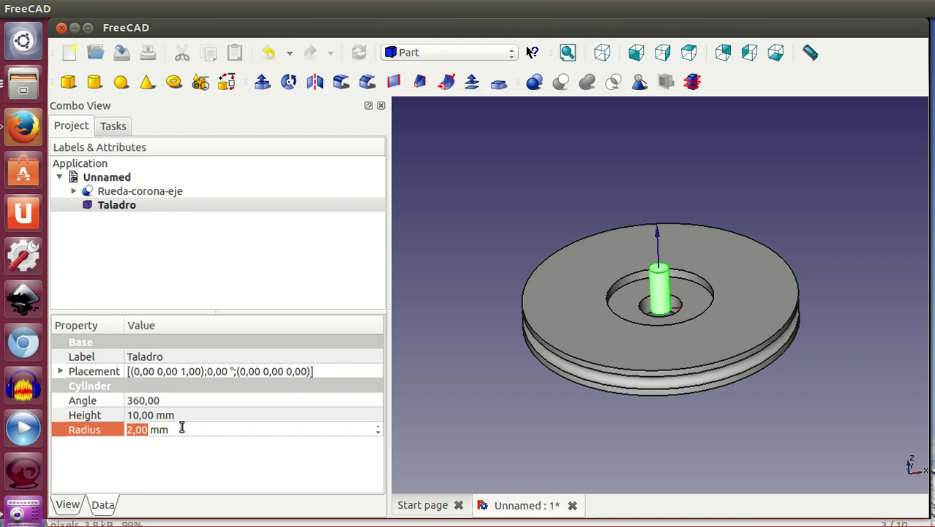
text(0,75)
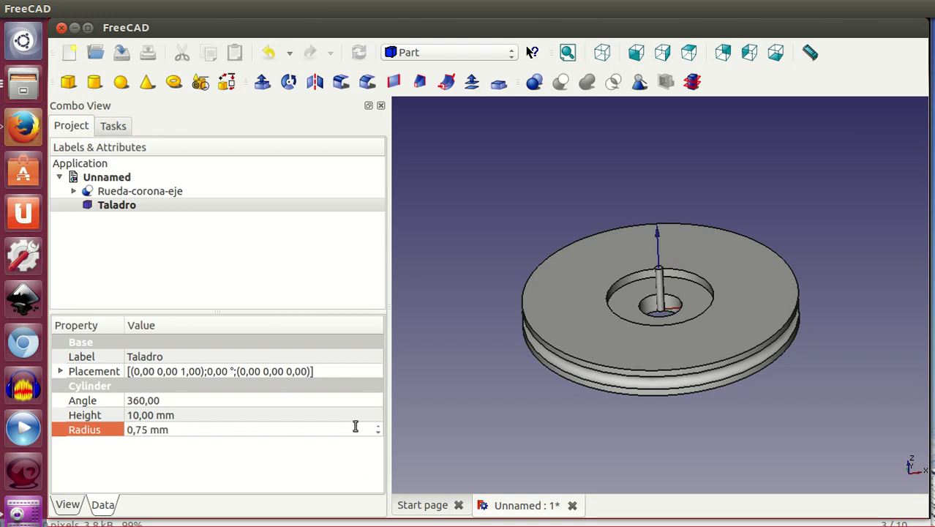
click(331, 371)
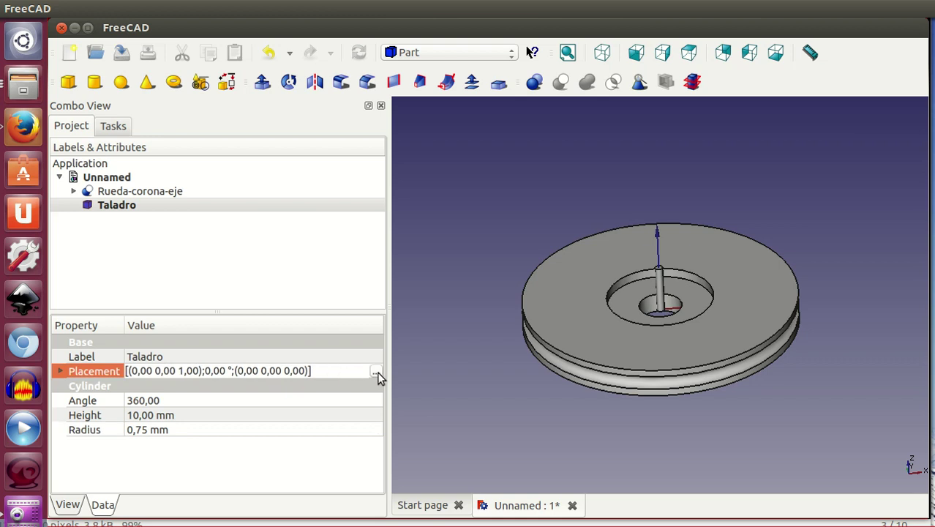
- Position Taladro at X 7,30 and Z -5,00 through the Placement editor
click(377, 373)
click(151, 249)
double_click(151, 249)
scroll(152, 252, down, 5)
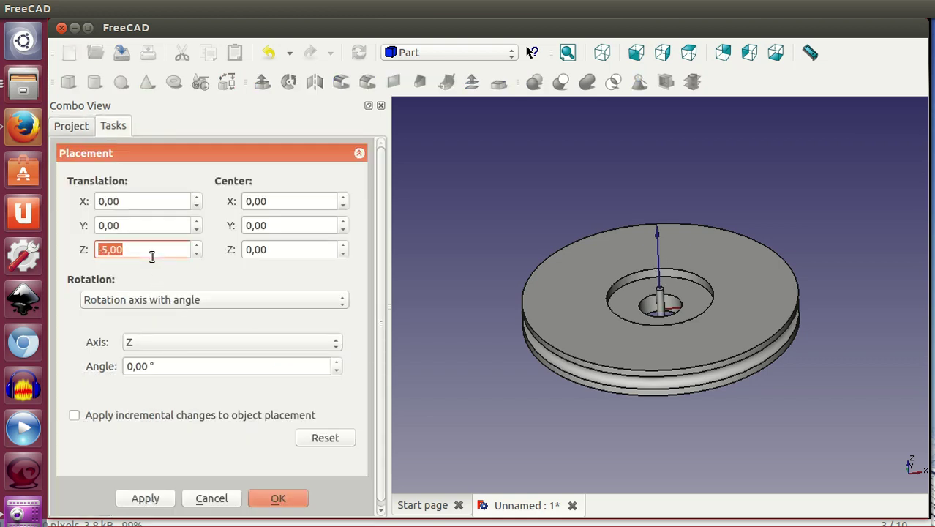
middle_drag(689, 405, 689, 426)
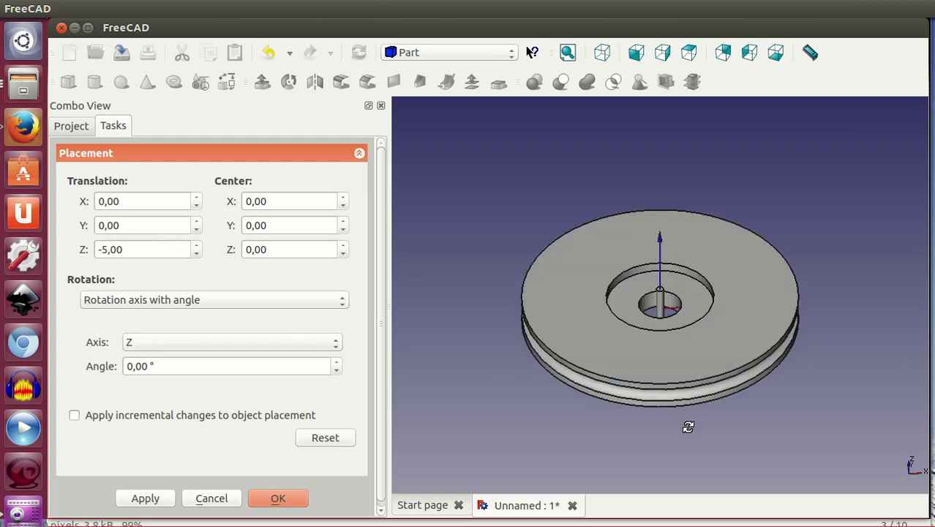
click(153, 199)
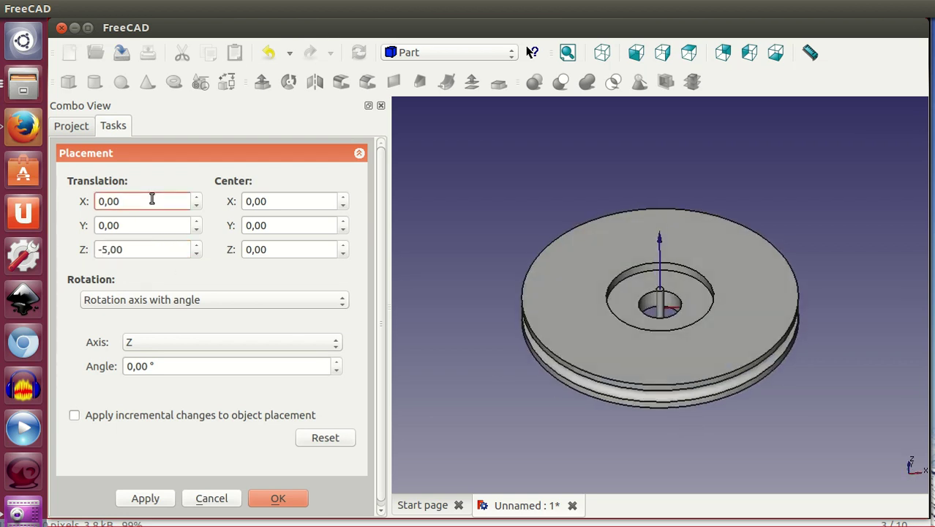
key(BackSpace)
key(BackSpace)
key(BackSpace)
key(BackSpace)
text(7)
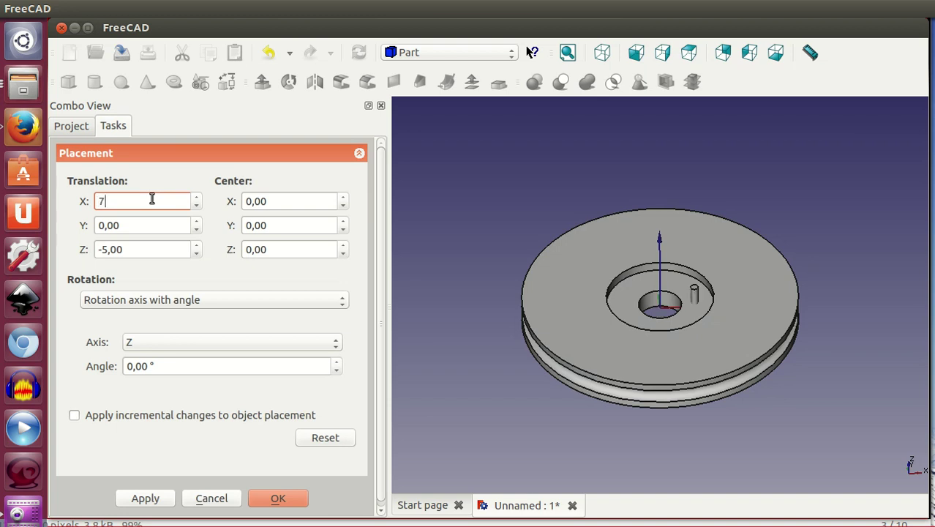
text(,3)
key(Return)
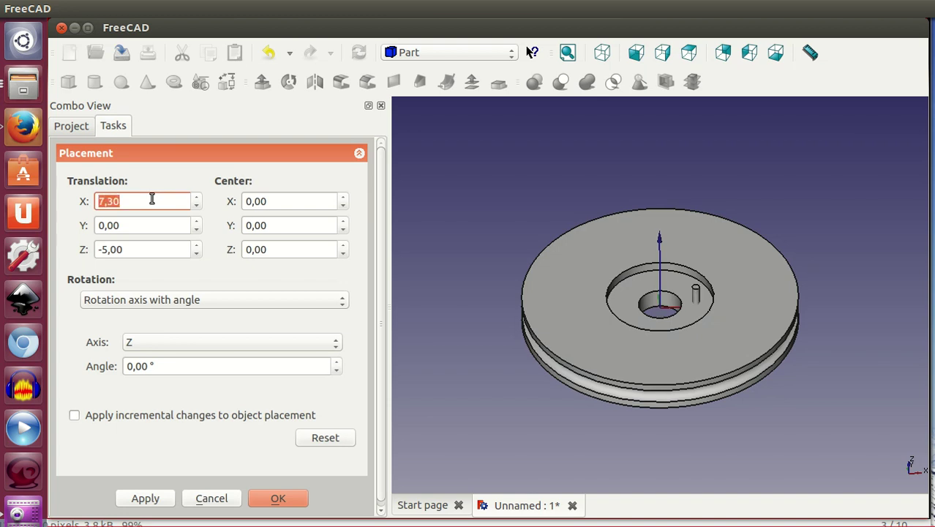
mouse_move(655, 373)
middle_down()
mouse_move(671, 411)
mouse_move(660, 411)
middle_up()
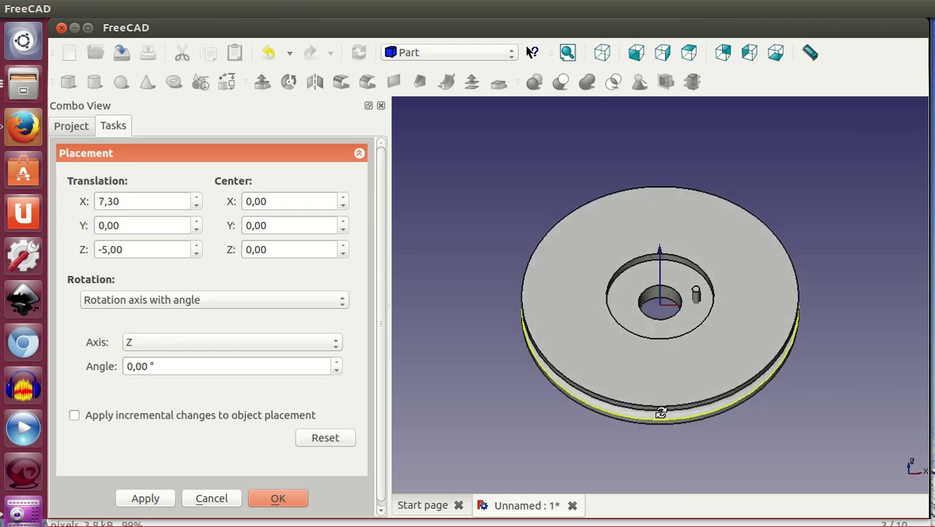
click(278, 497)
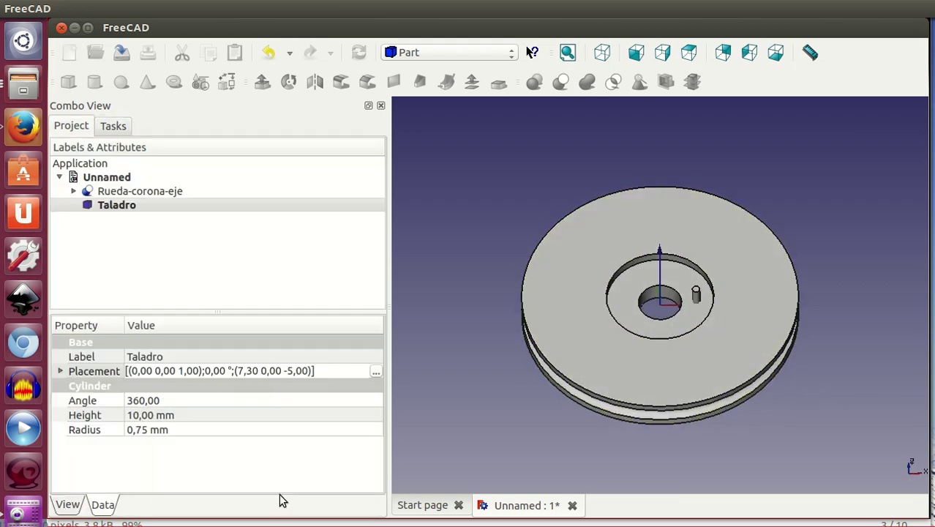
- Switch to the Draft workbench and create an Array from Taladro
middle_drag(651, 439, 645, 425)
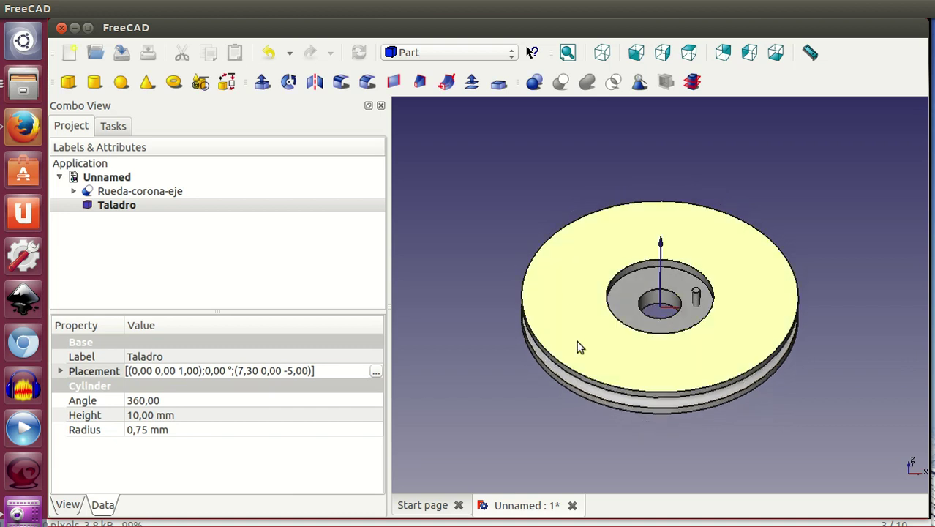
click(435, 52)
click(424, 94)
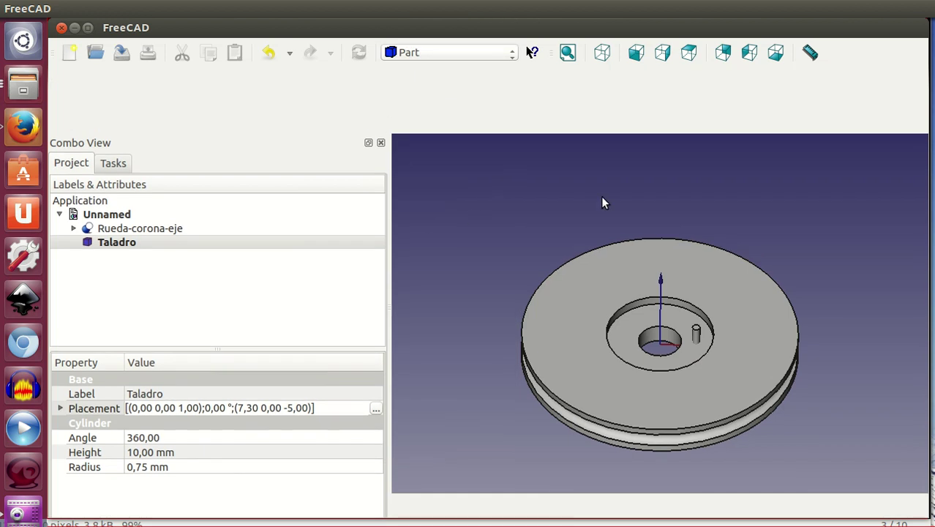
click(710, 82)
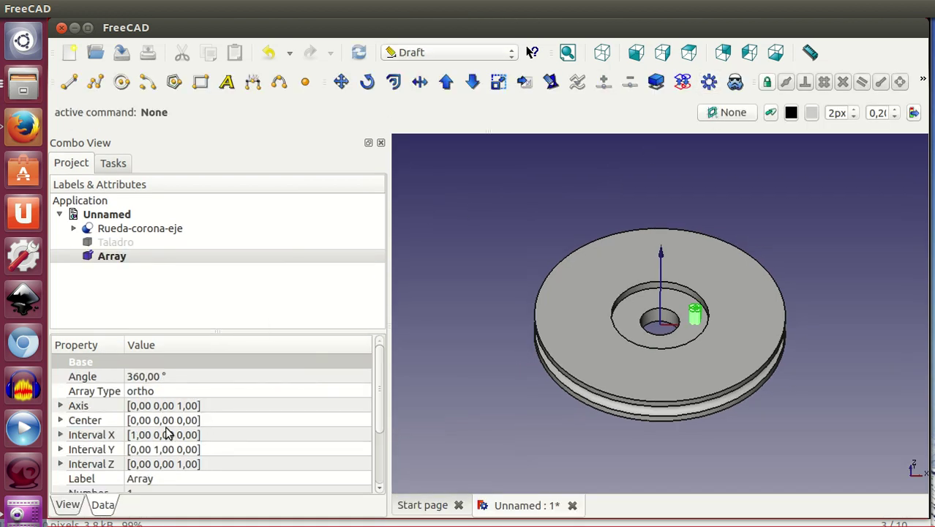
- Make the array polar with 4 copies, then return to the Part workbench
click(152, 391)
click(151, 393)
click(152, 409)
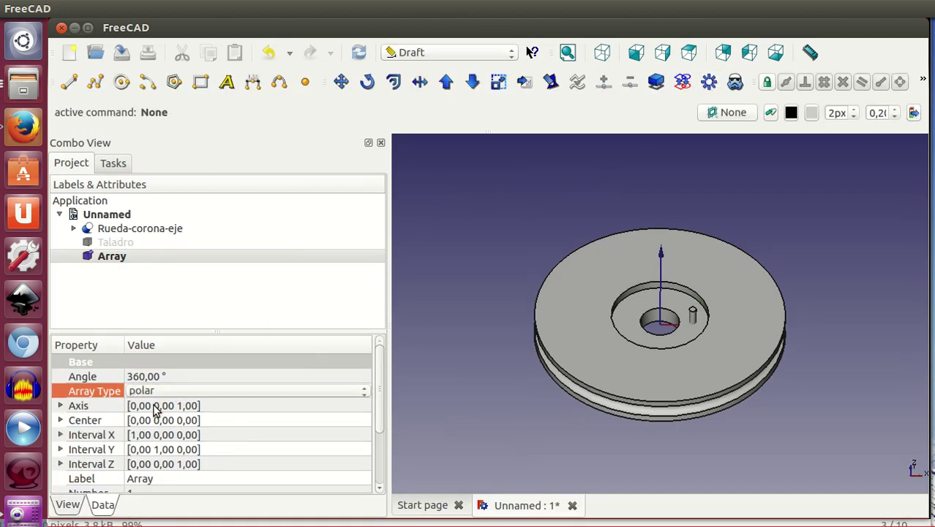
drag(382, 401, 377, 438)
click(172, 432)
scroll(173, 433, up, 1)
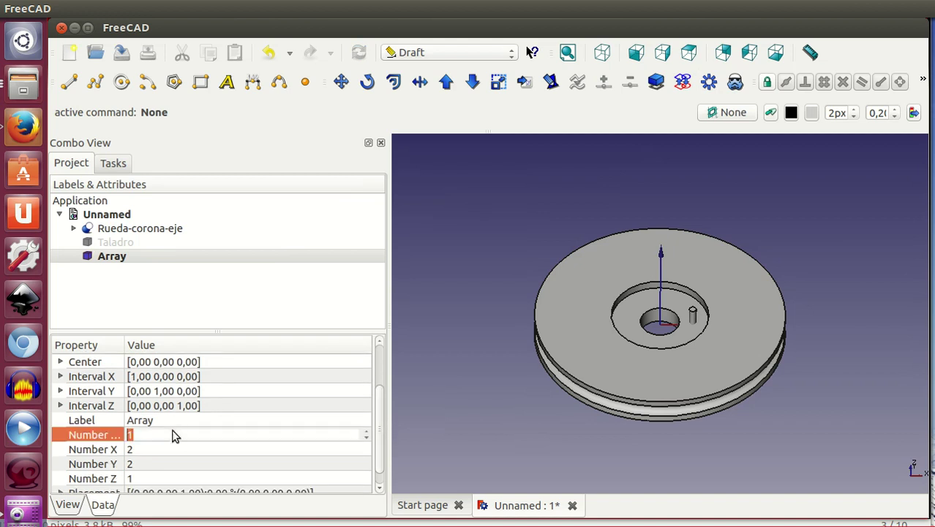
scroll(174, 433, up, 1)
scroll(173, 432, up, 1)
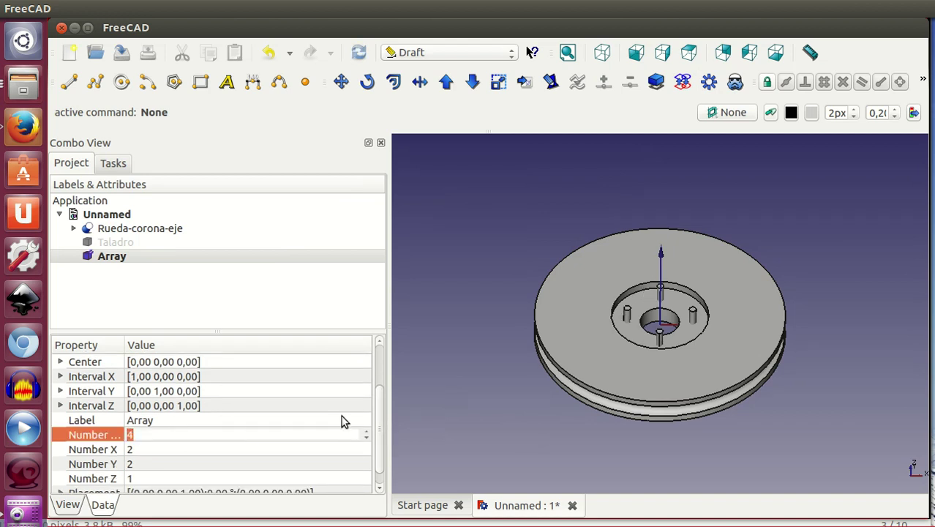
scroll(380, 410, down, 1)
click(460, 53)
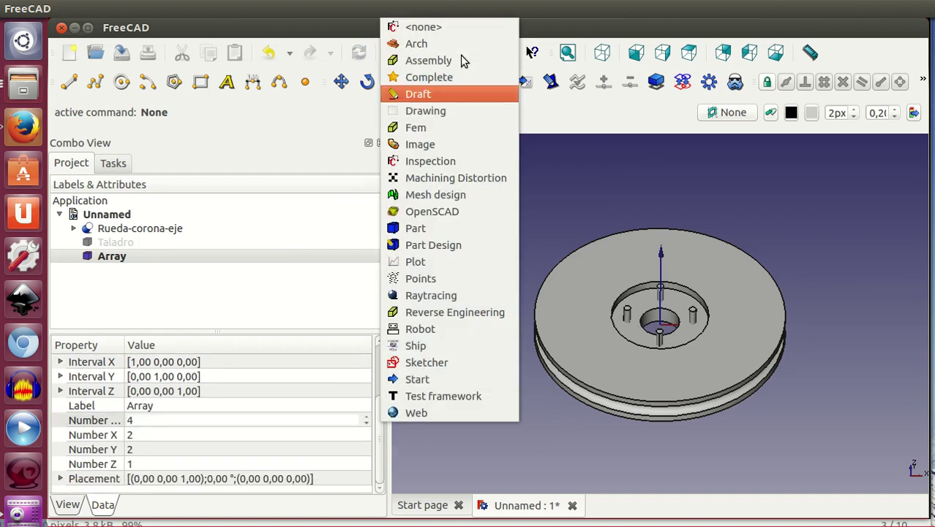
click(432, 229)
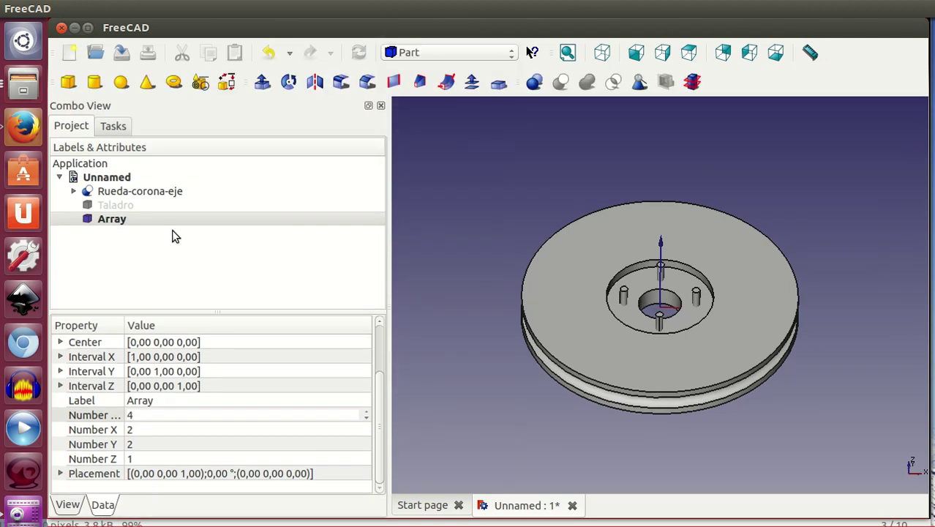
- Cut the four-cylinder Array out of Rueda-corona-eje
mouse_move(661, 427)
middle_down()
mouse_move(715, 430)
mouse_move(706, 434)
middle_up()
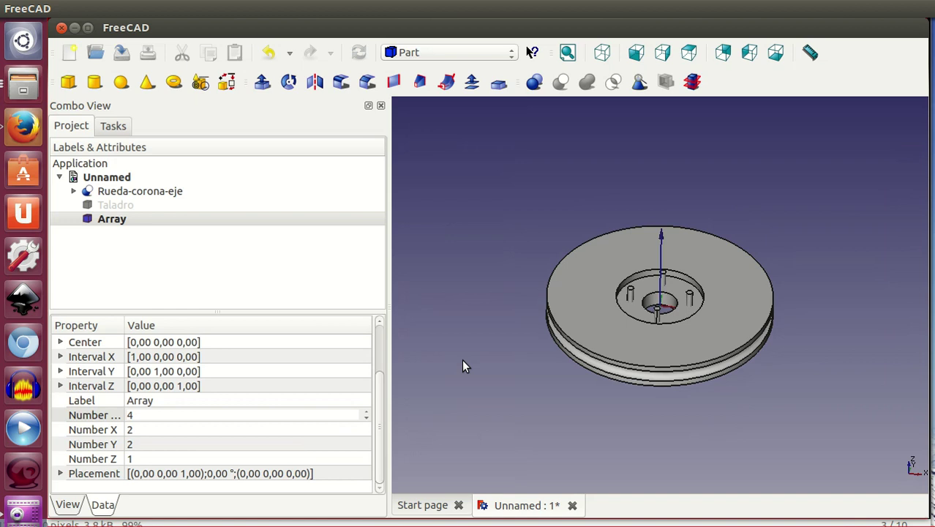
click(149, 190)
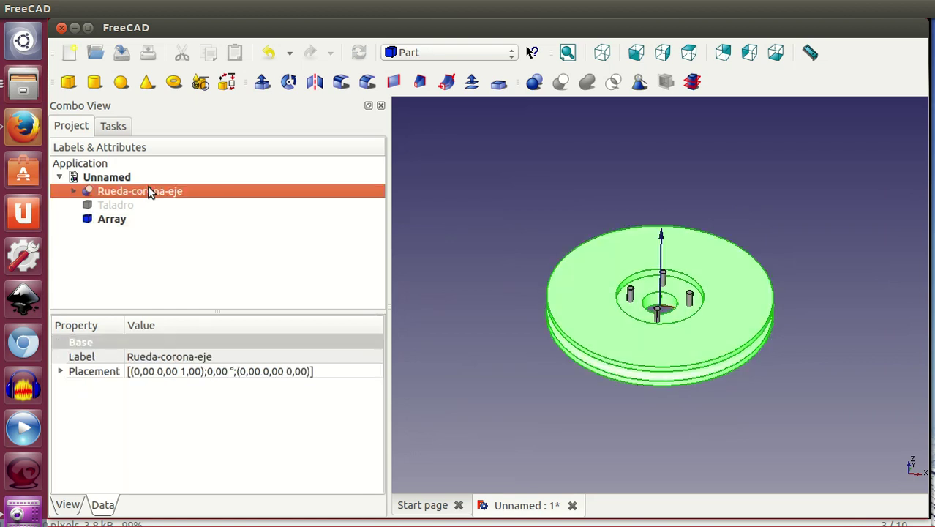
ctrl+click(139, 221)
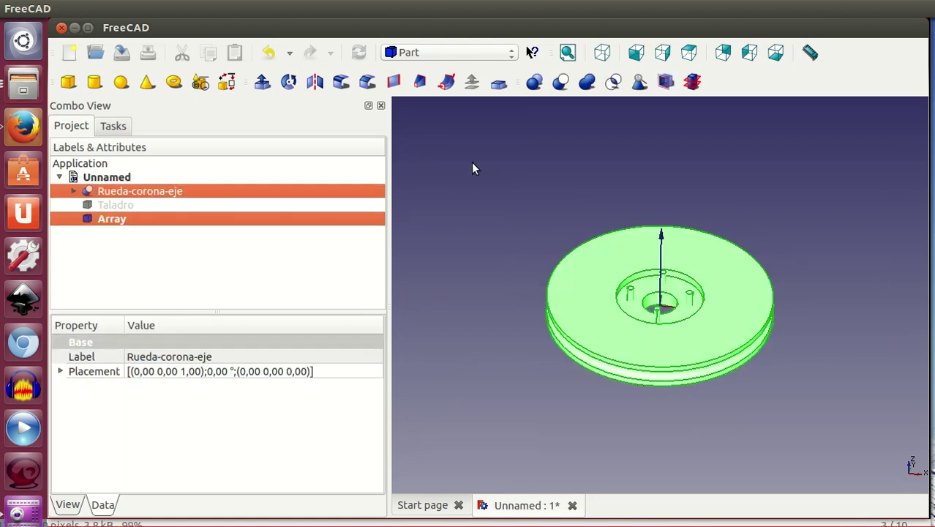
click(560, 81)
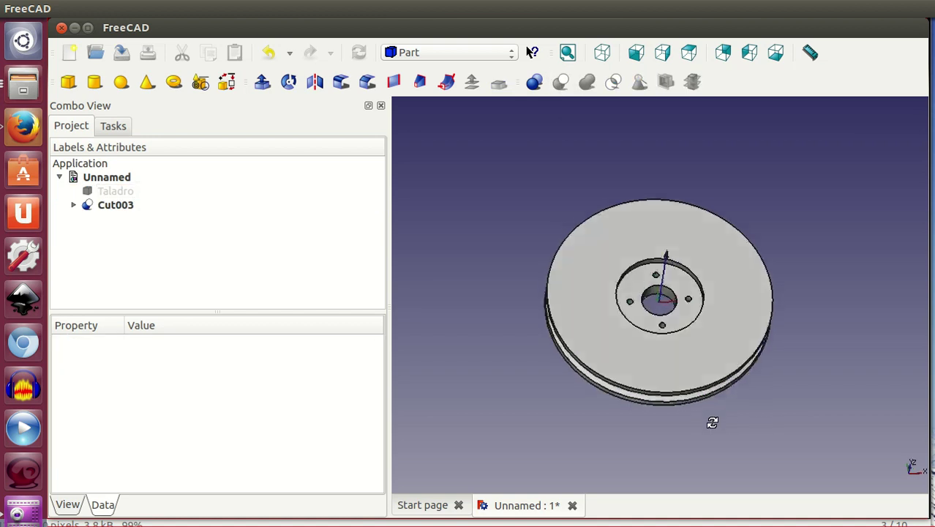
- Rename Cut003 to 'Rueda Miniskybot' and clear the selection
click(143, 203)
click(143, 203)
text(Rueda Miniskybot)
key(Return)
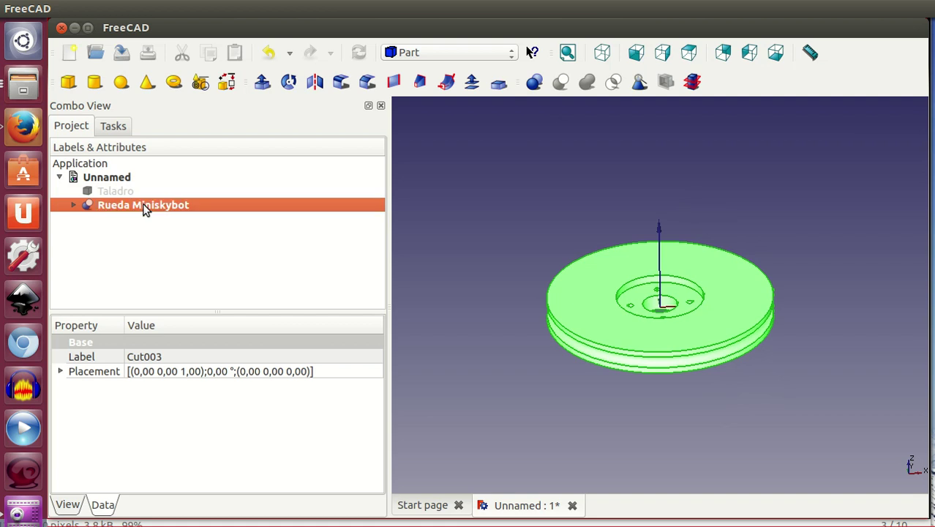
click(635, 382)
- Page past the dimensioned smiley image to 04-T15-ej2-portacanicas-1.png
mouse_move(730, 388)
middle_down()
mouse_move(728, 418)
mouse_move(704, 379)
middle_up()
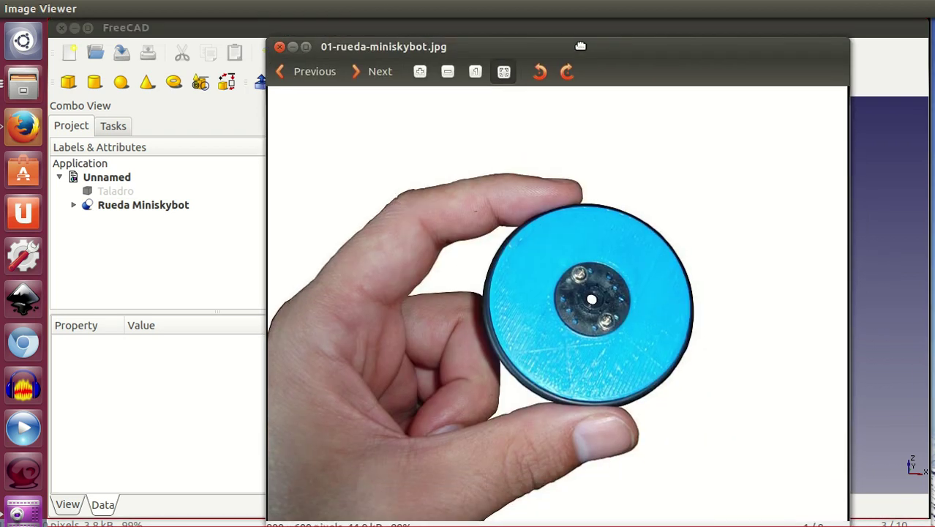
click(381, 73)
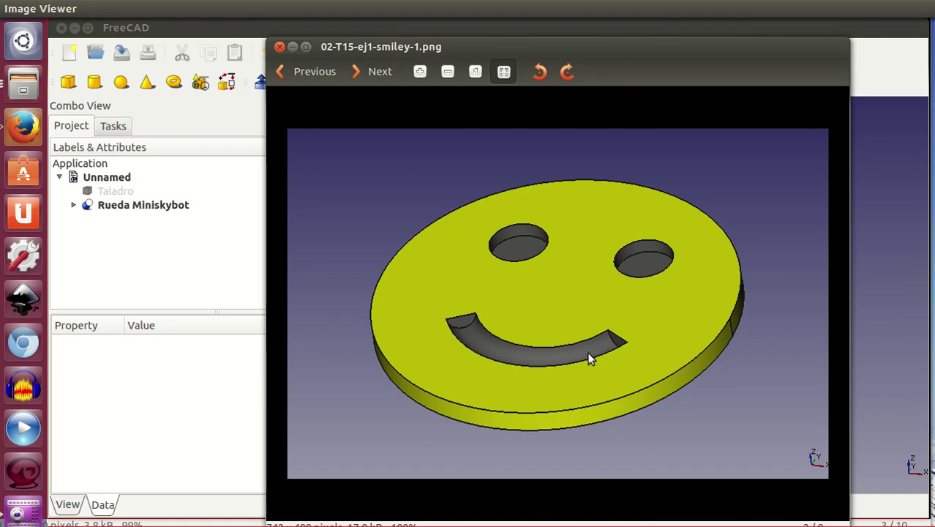
click(378, 73)
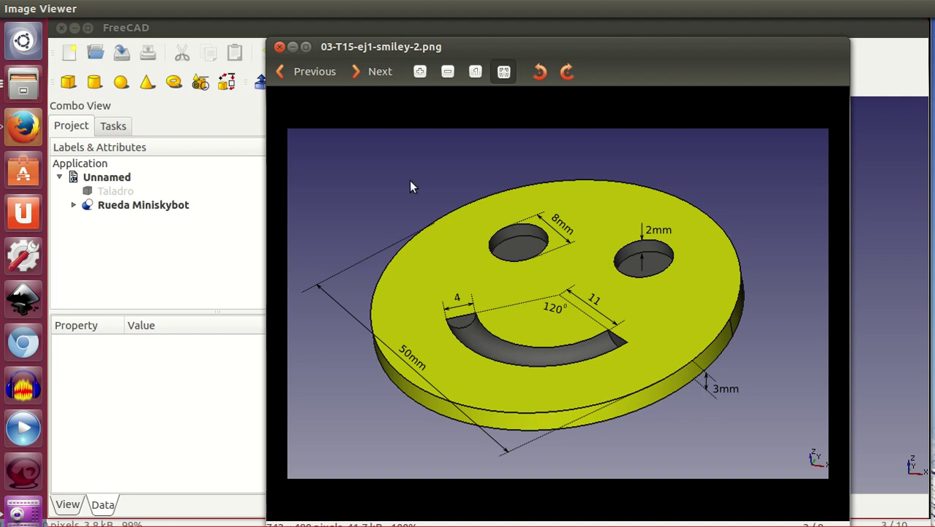
click(380, 72)
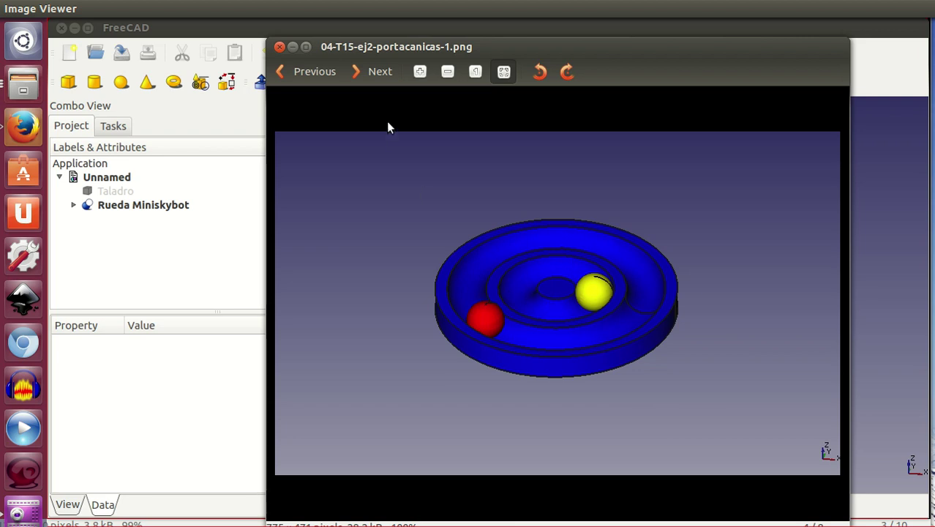
- Advance past the marble-holder images to 08-T15-ej3-pata-mesa-ikea-2.png
click(364, 71)
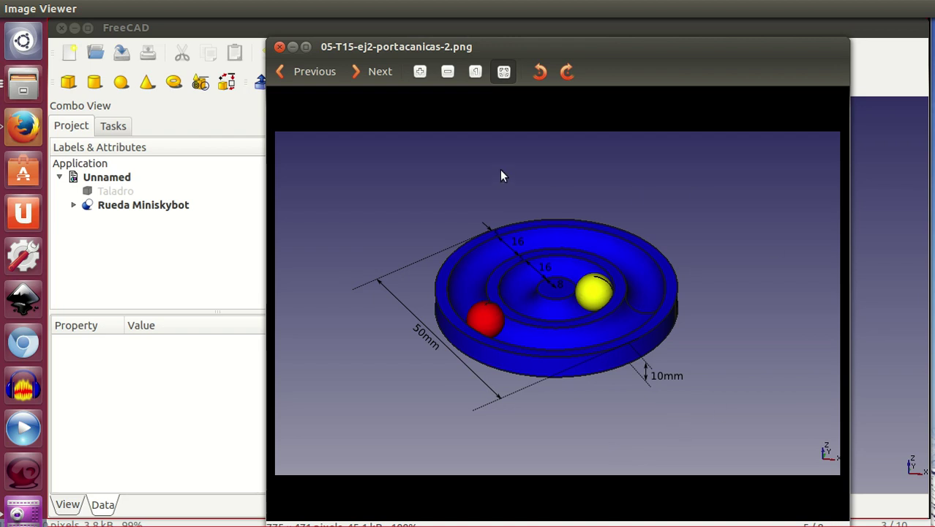
click(375, 74)
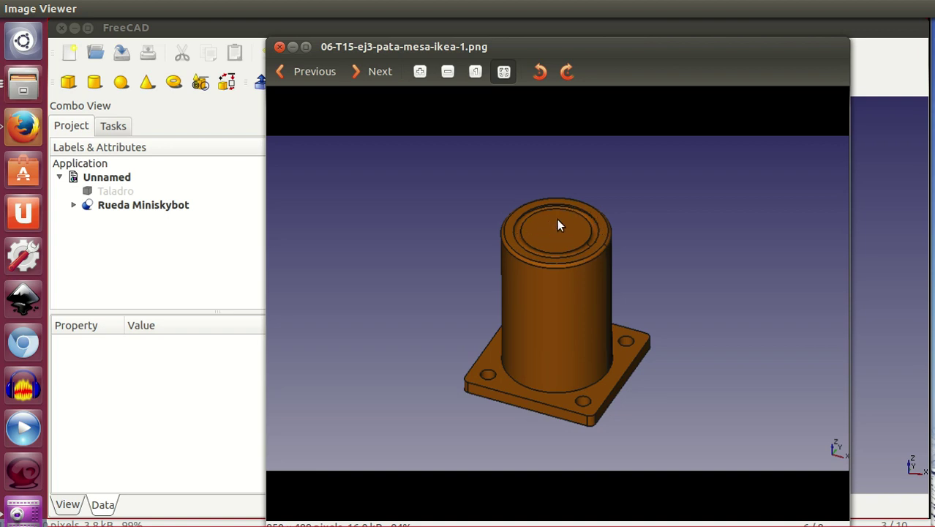
click(378, 72)
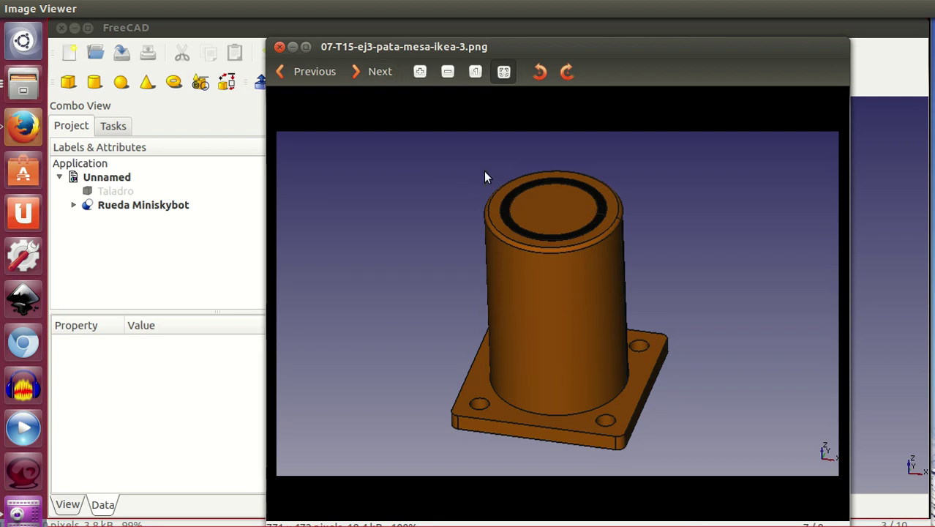
click(371, 73)
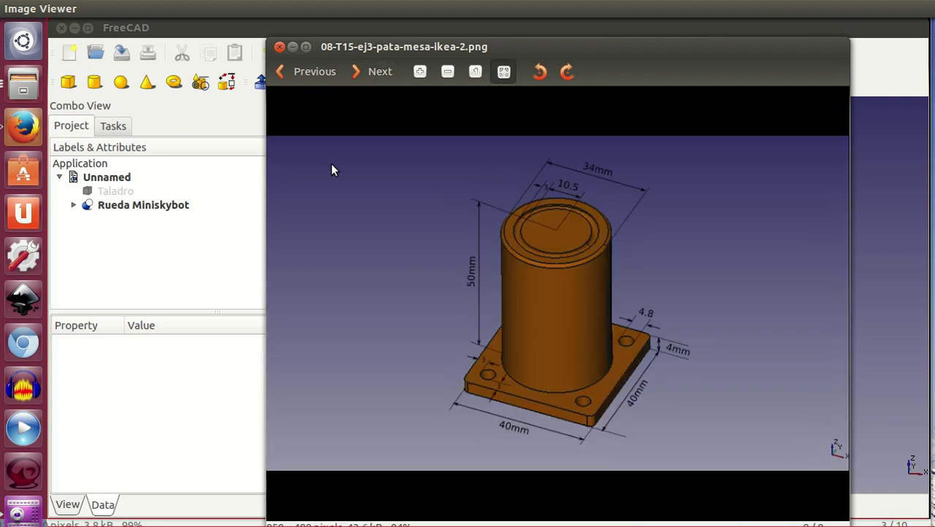